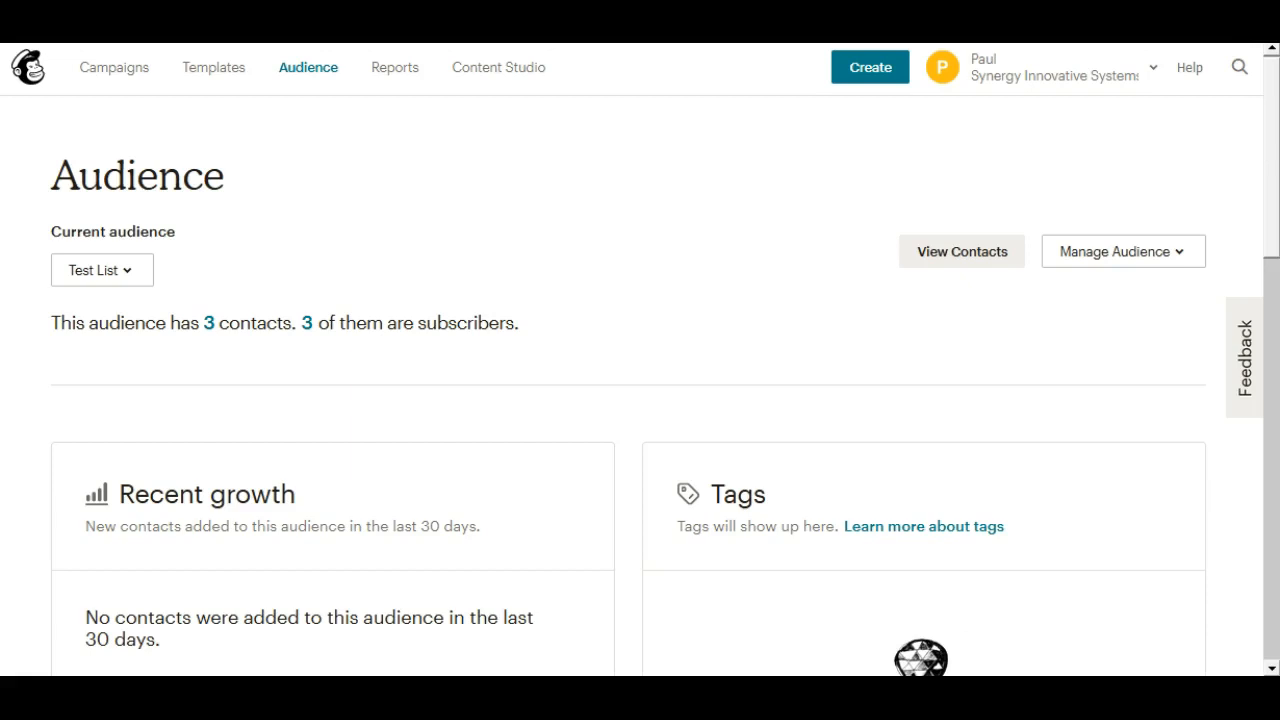
Open the Test List audience's settings and examine the Batch field in its audience fields and merge tags
left_click(1117, 260)
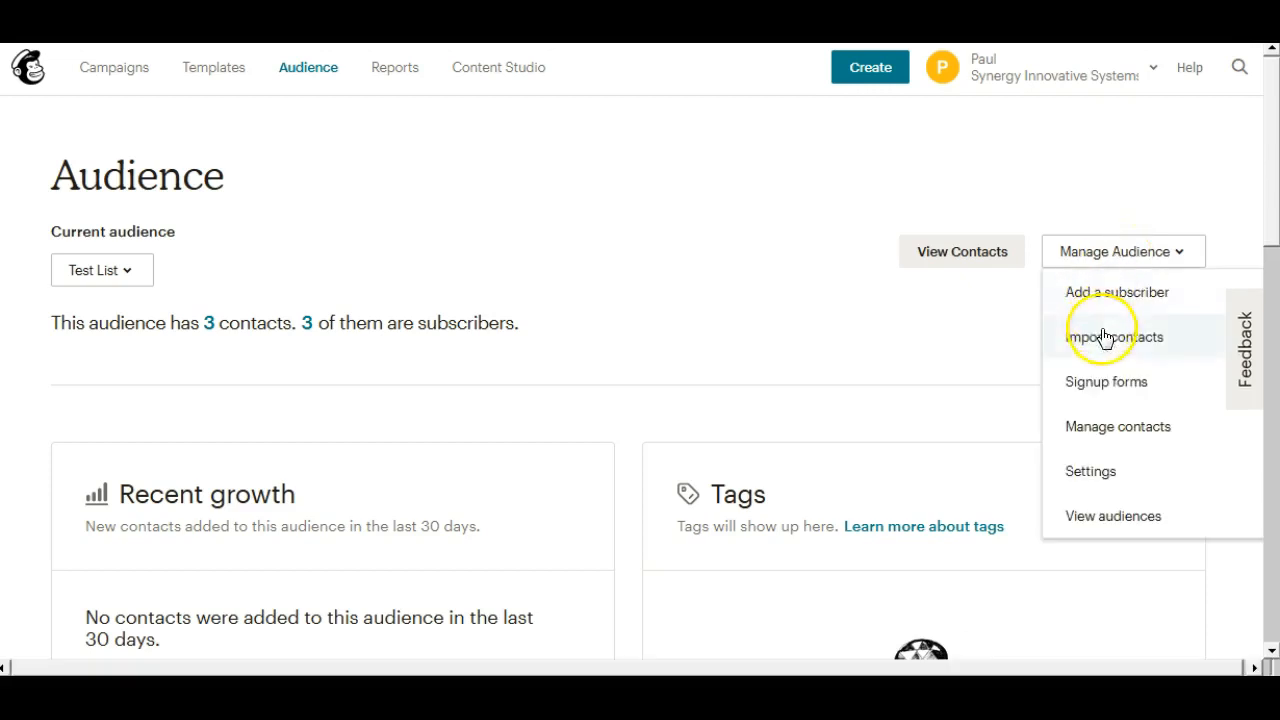
left_click(1098, 479)
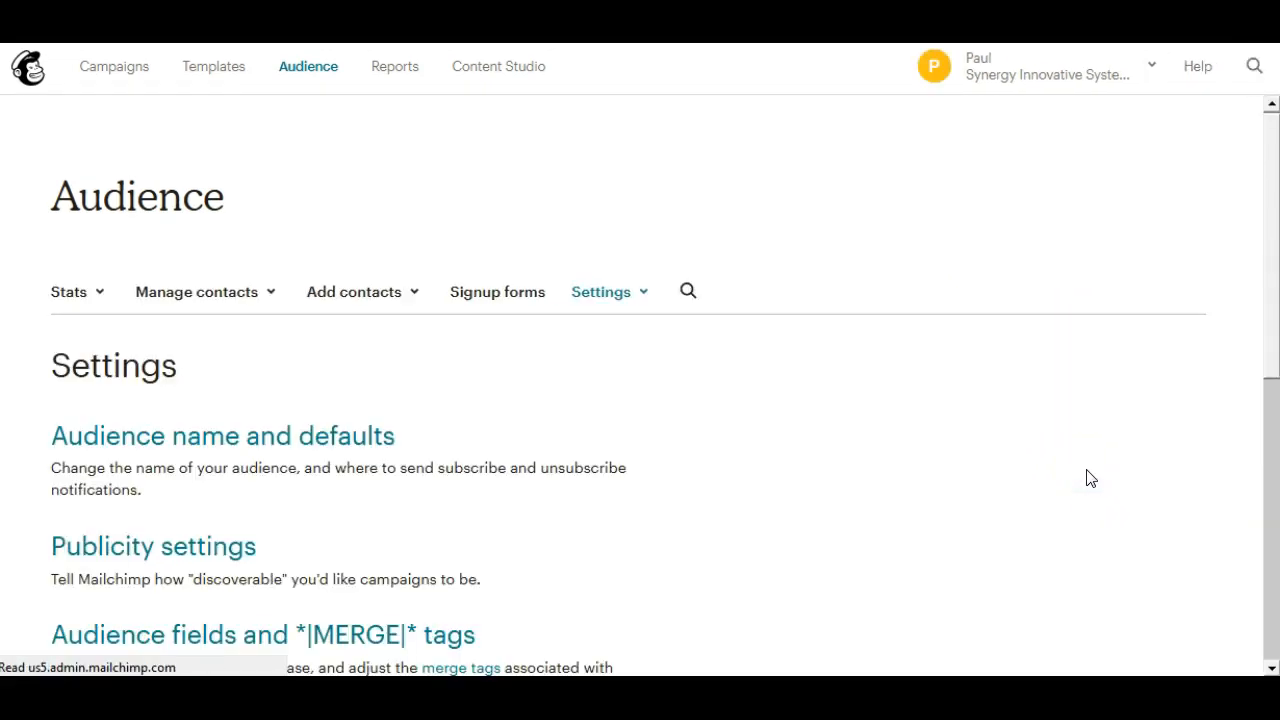
left_click_drag(1274, 211, 1263, 340)
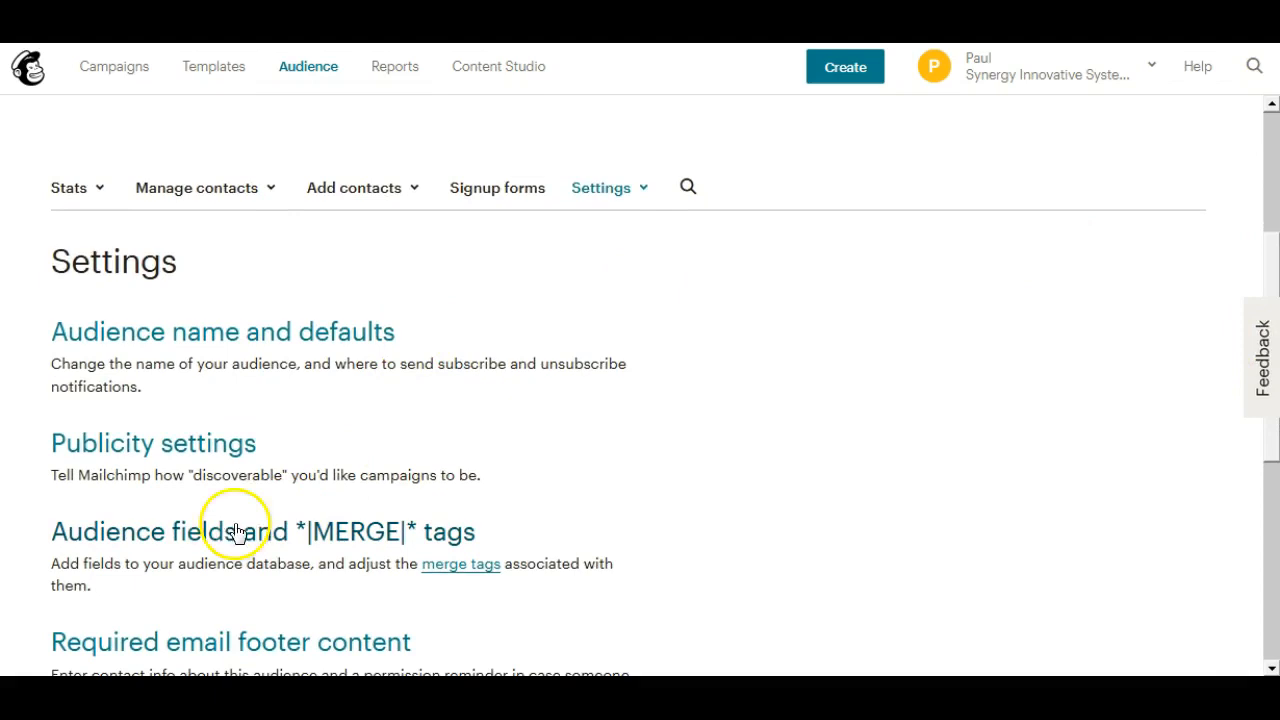
left_click(205, 548)
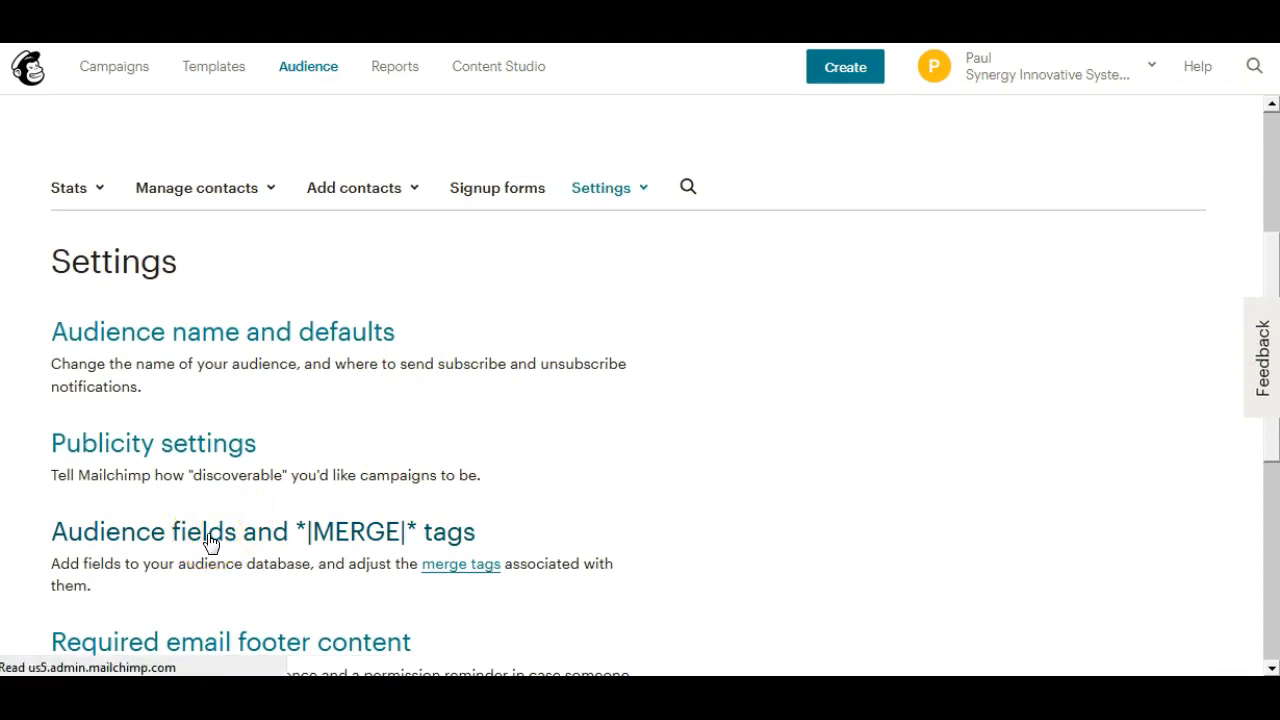
left_click_drag(1274, 275, 1270, 514)
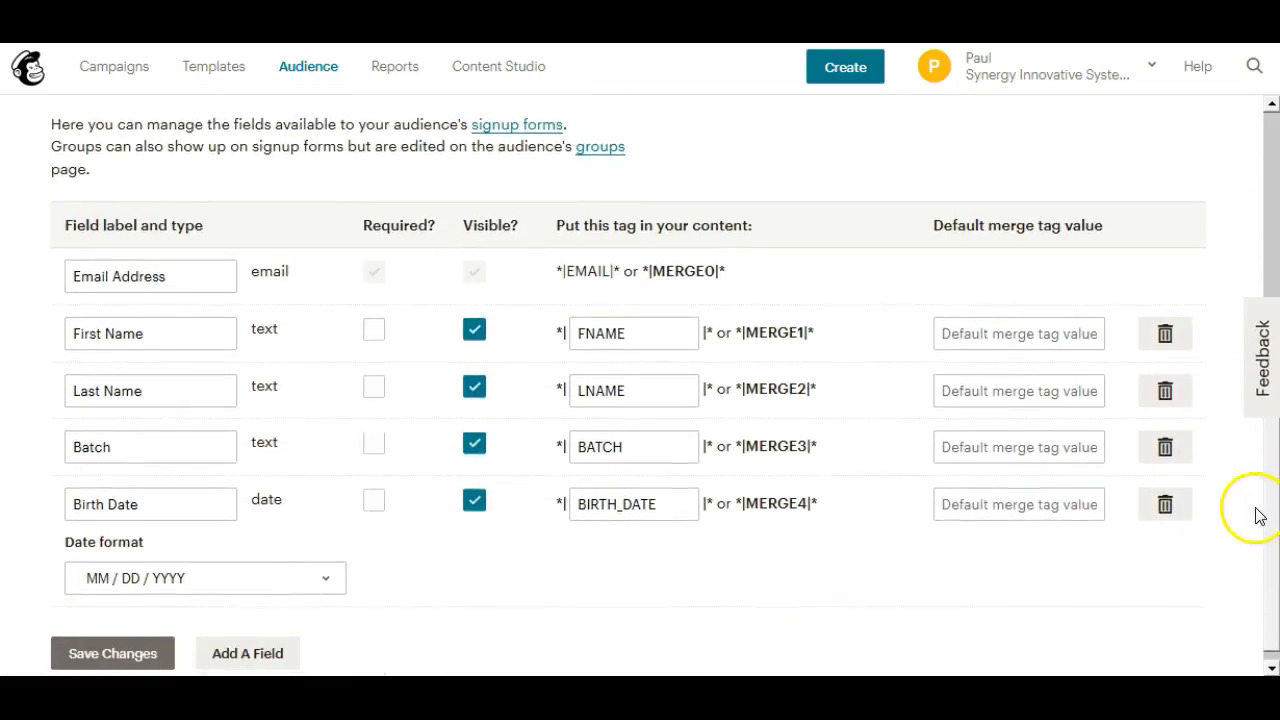
left_click(140, 446)
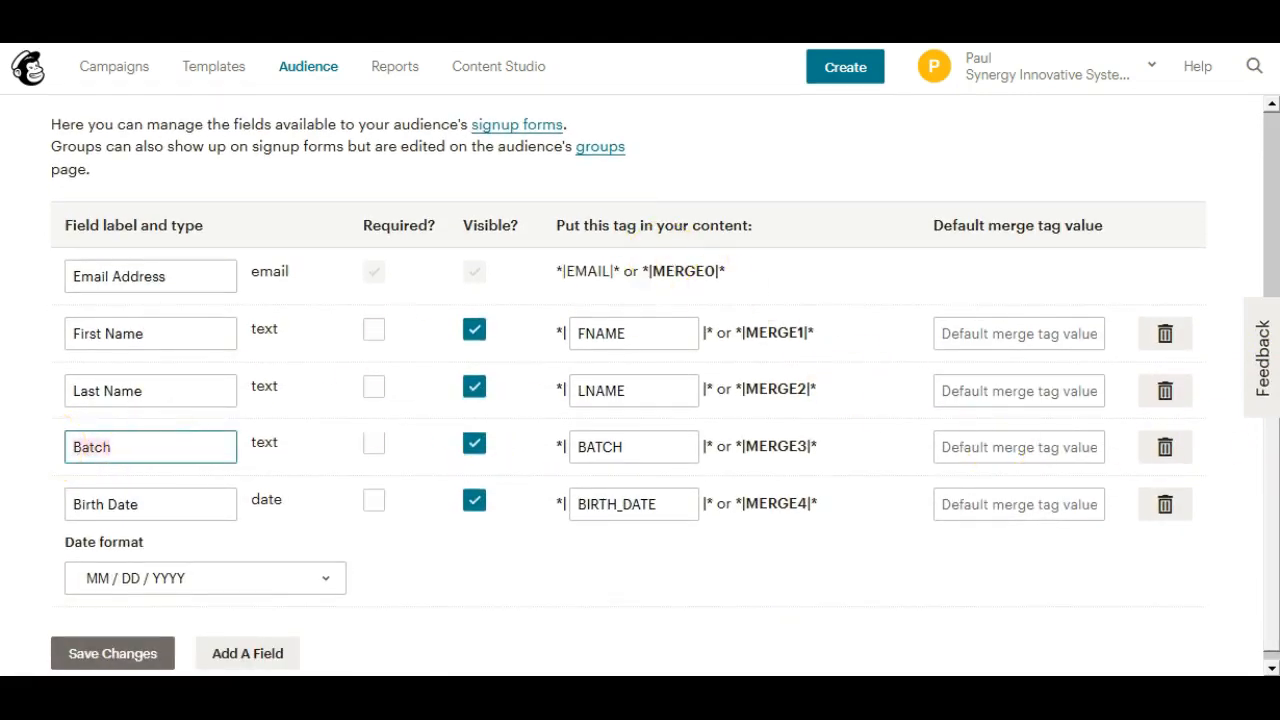
left_click_drag(1272, 490, 1266, 214)
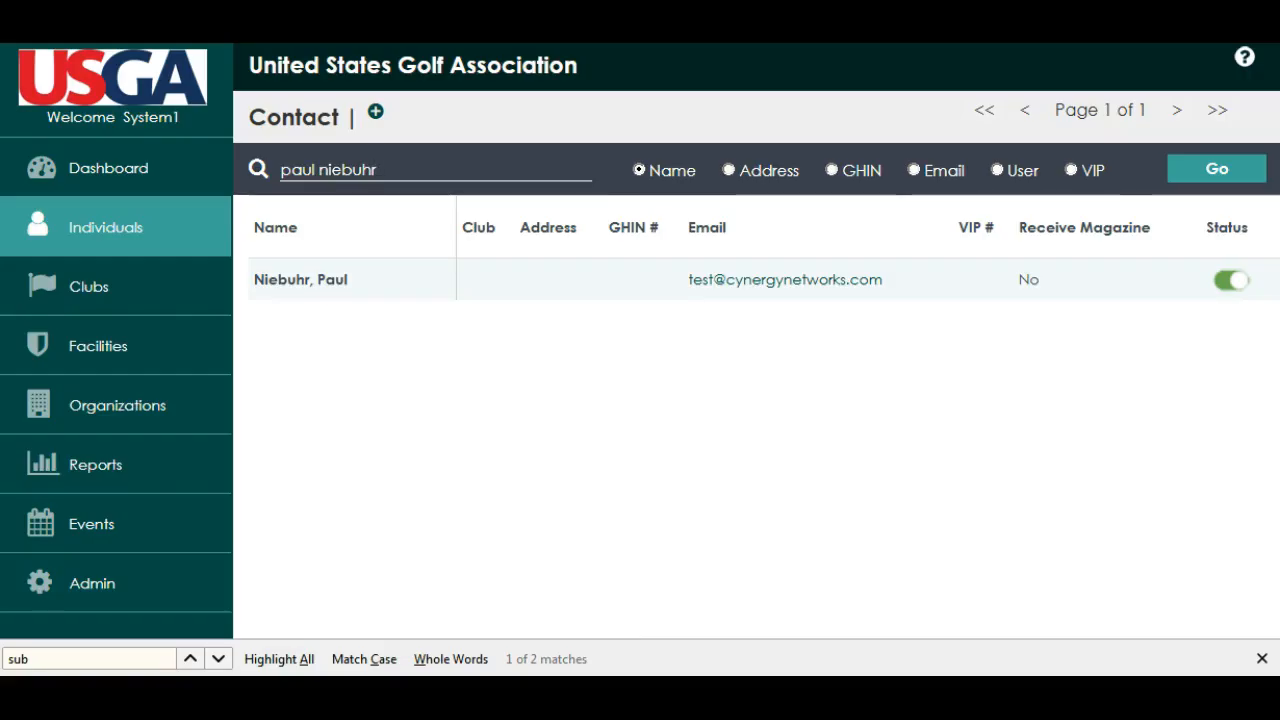
Open the individual's contact record from the search results and view the list of their subscriptions
left_click(352, 278)
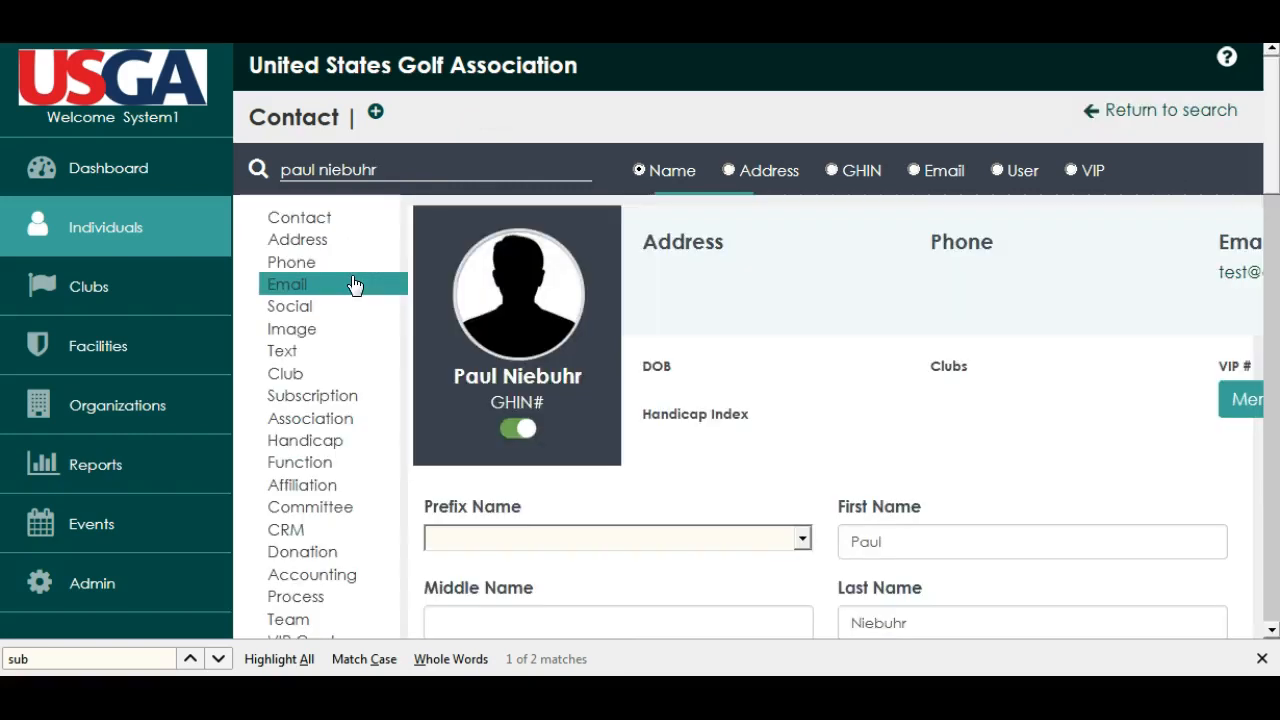
left_click(313, 401)
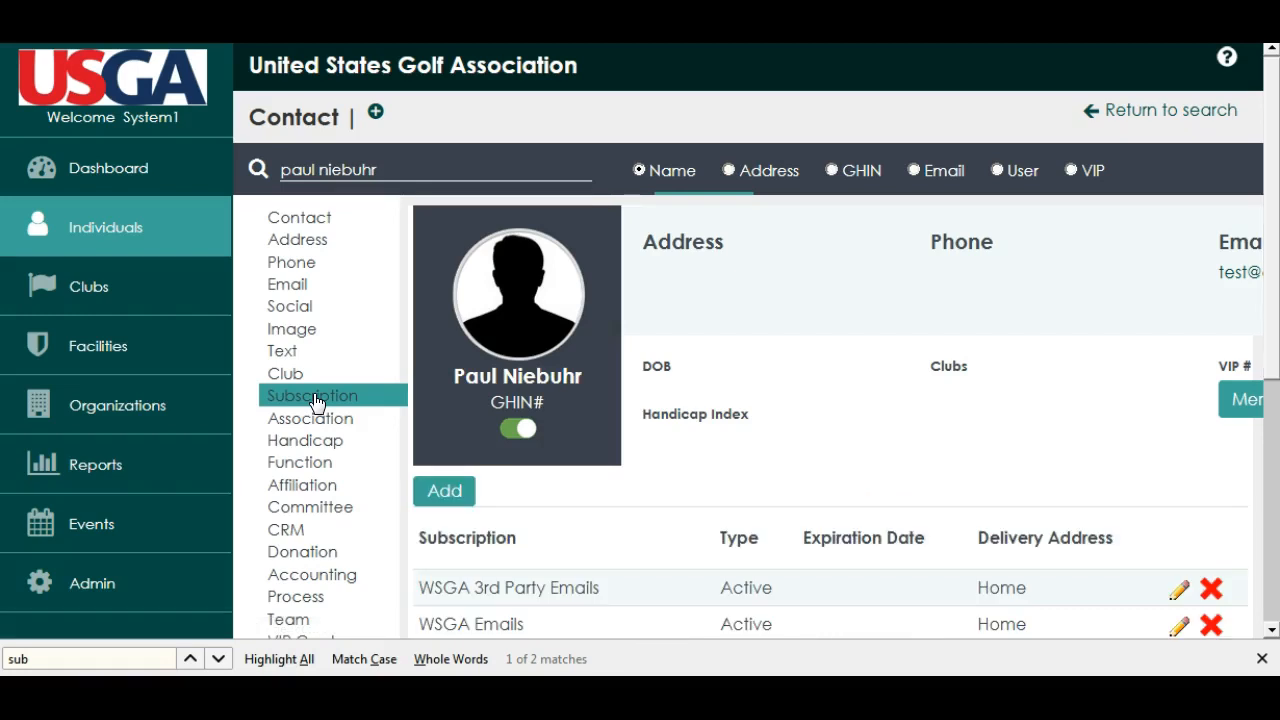
left_click_drag(1268, 288, 1274, 428)
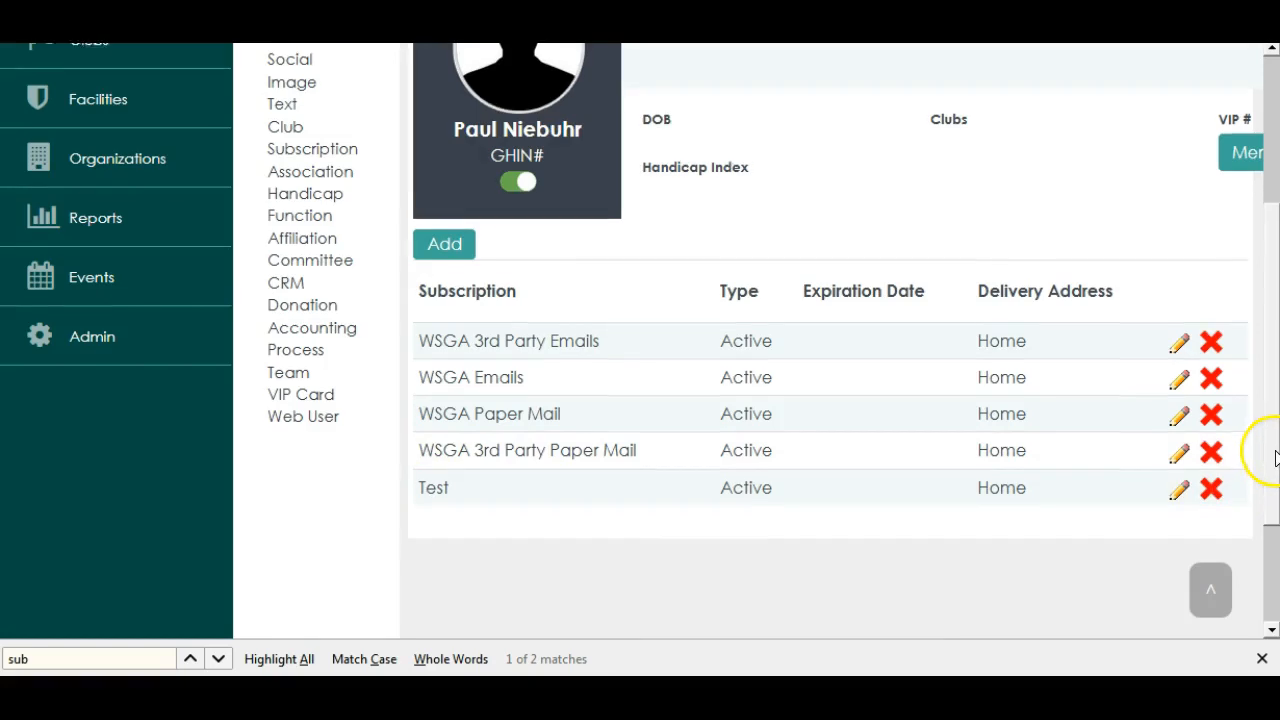
Start a new report in the Report Writer using the Individual data set
scroll(1267, 471, "up", 3)
left_click(99, 466)
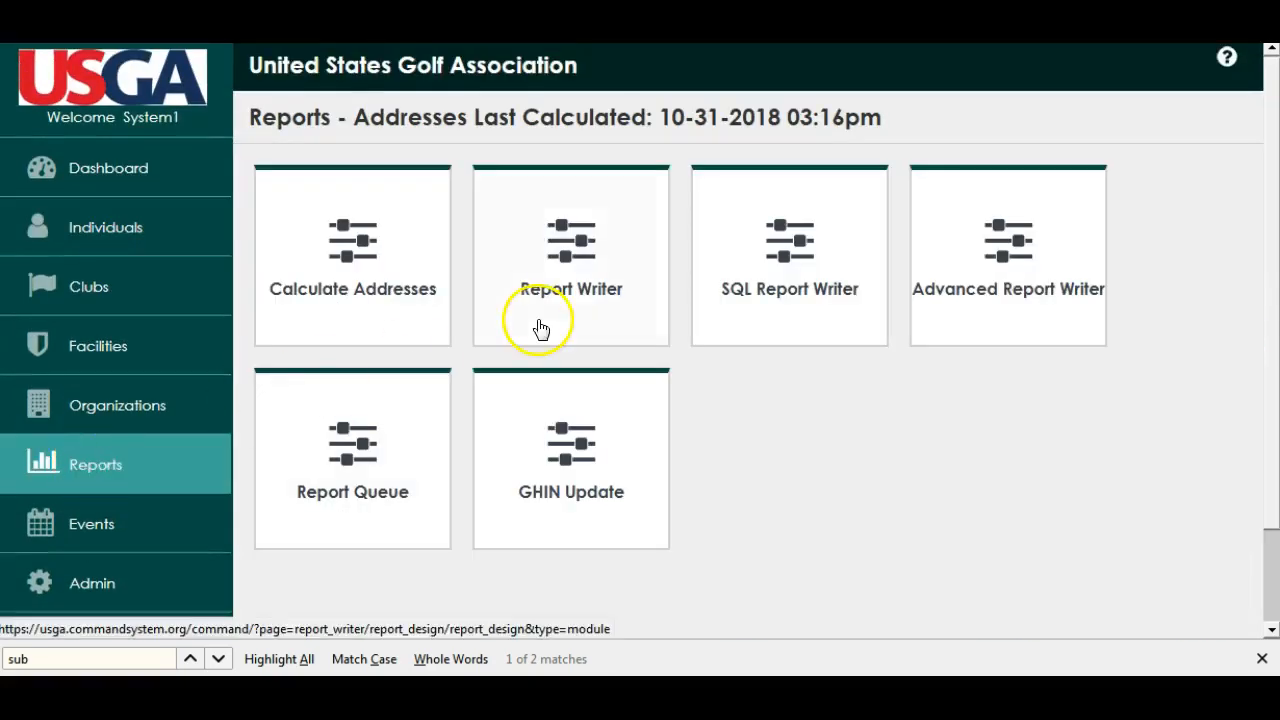
left_click(571, 262)
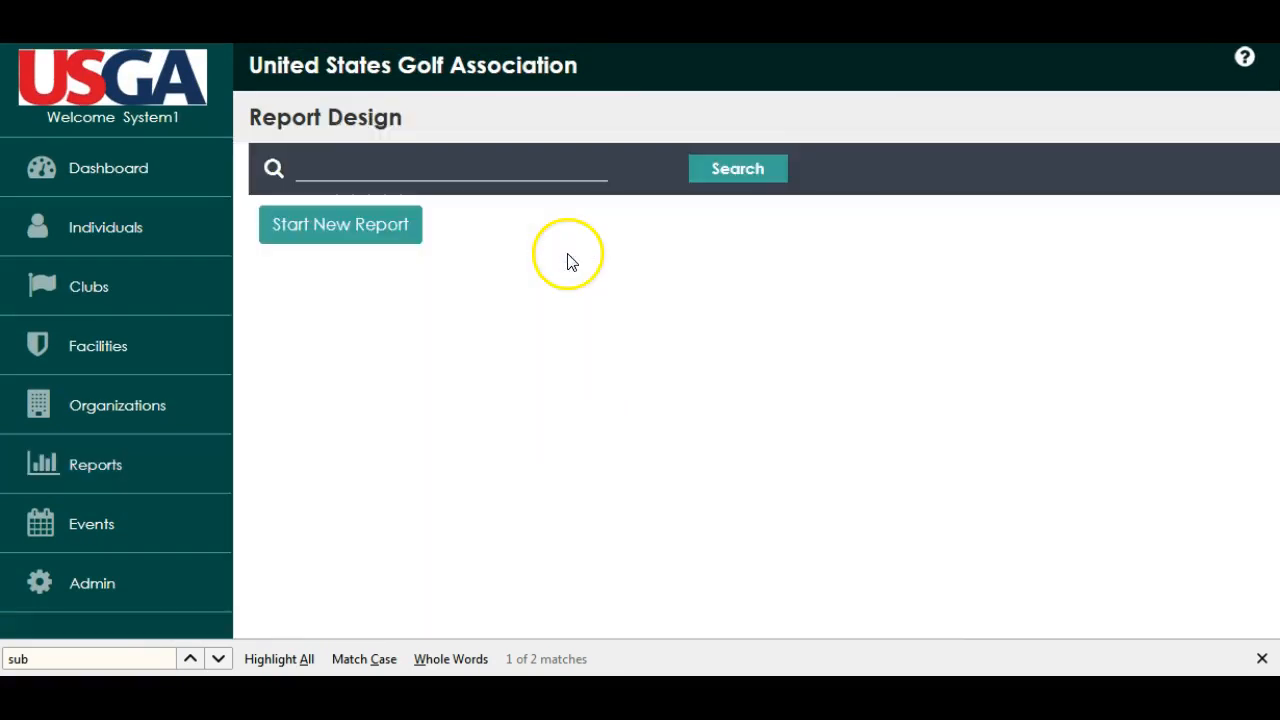
left_click(312, 224)
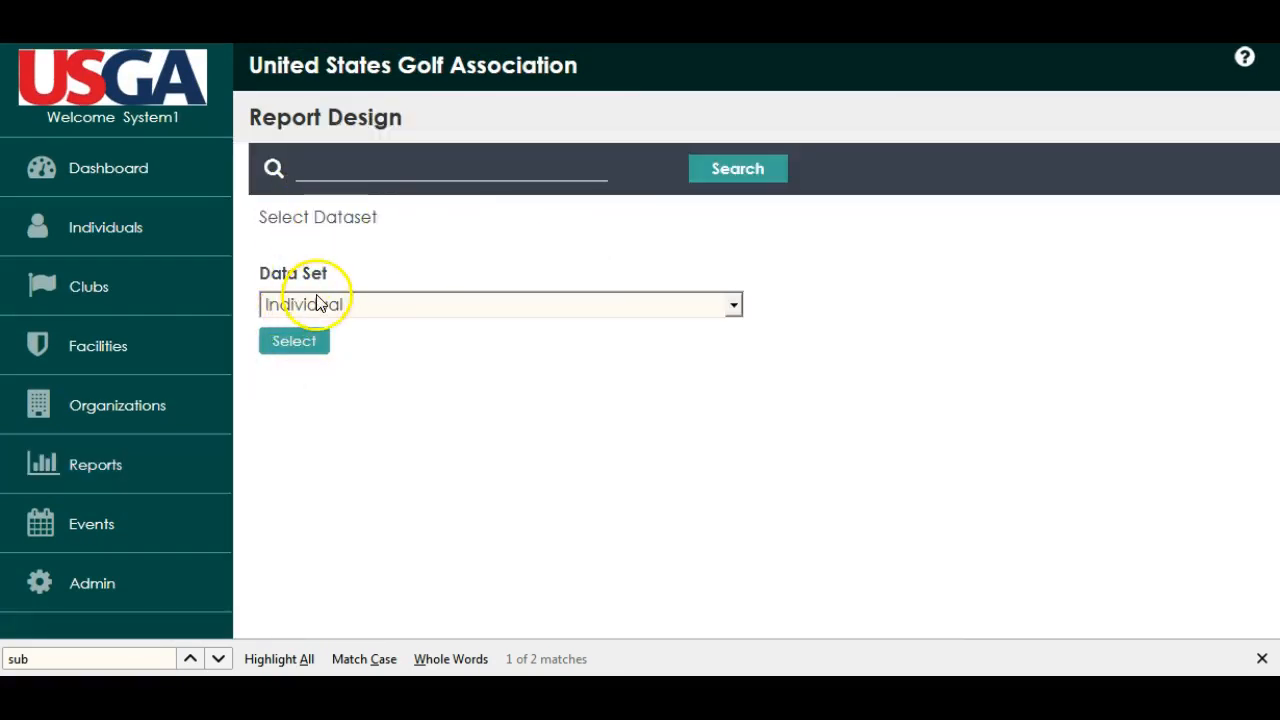
left_click(302, 340)
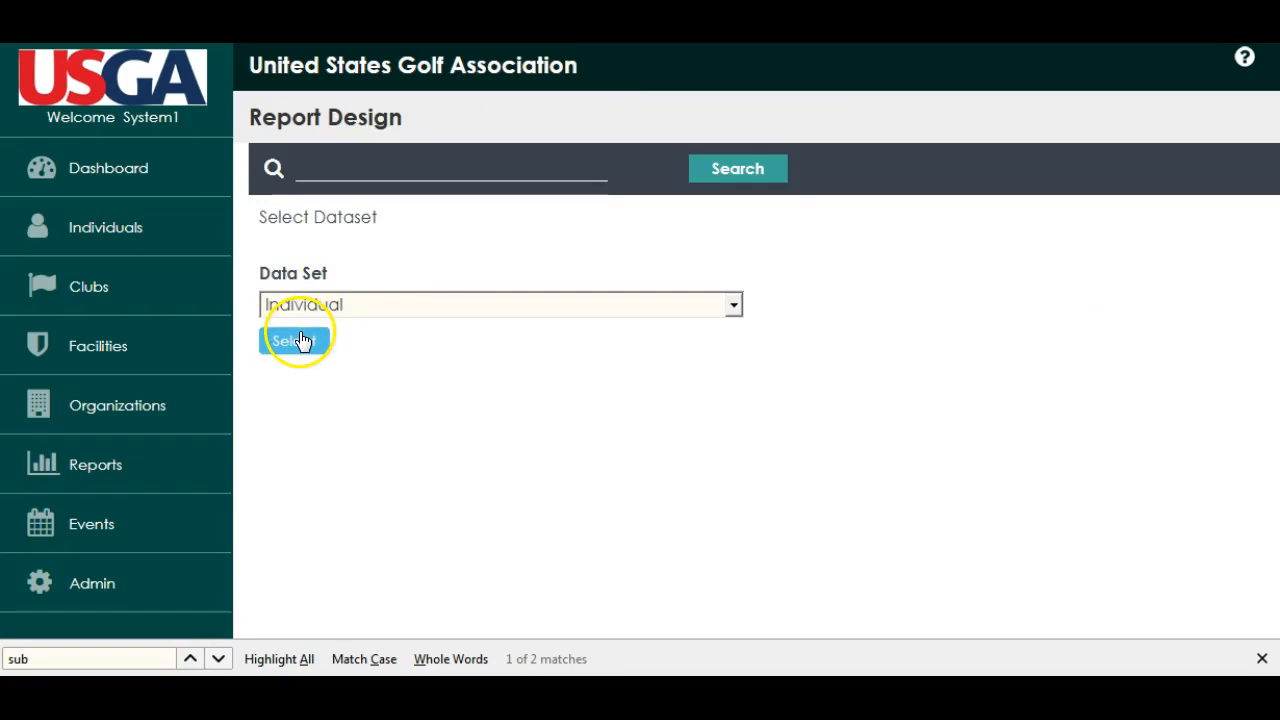
left_click(422, 300)
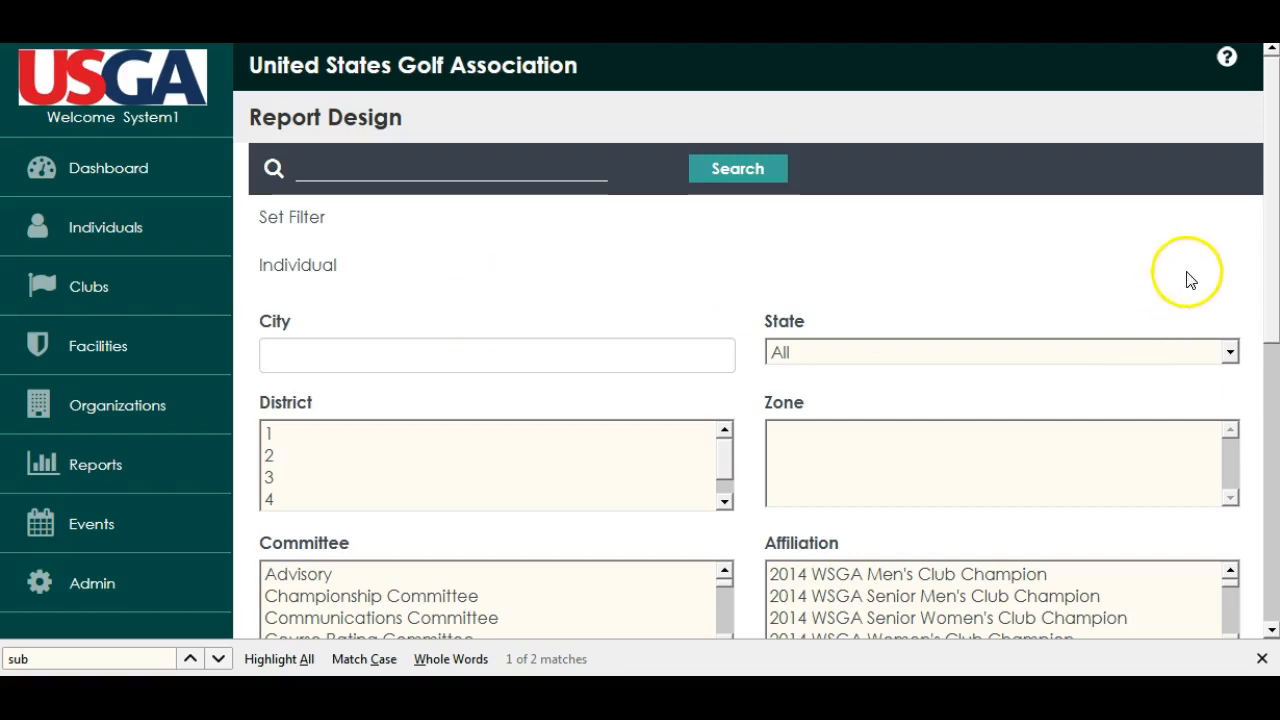
Filter the report to individuals with the Test subscription and apply the filter
left_click_drag(1271, 234, 1260, 369)
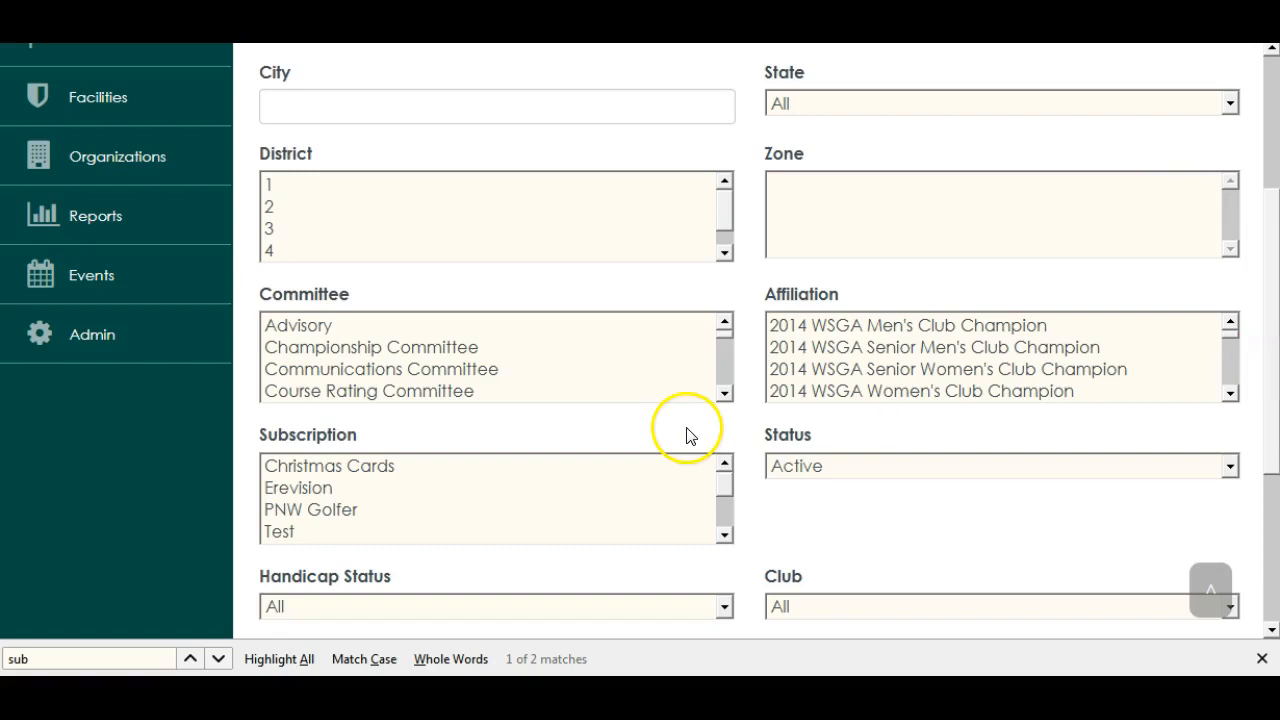
mouse_move(729, 486)
left_mouse_down()
mouse_move(727, 512)
mouse_move(728, 496)
left_mouse_up()
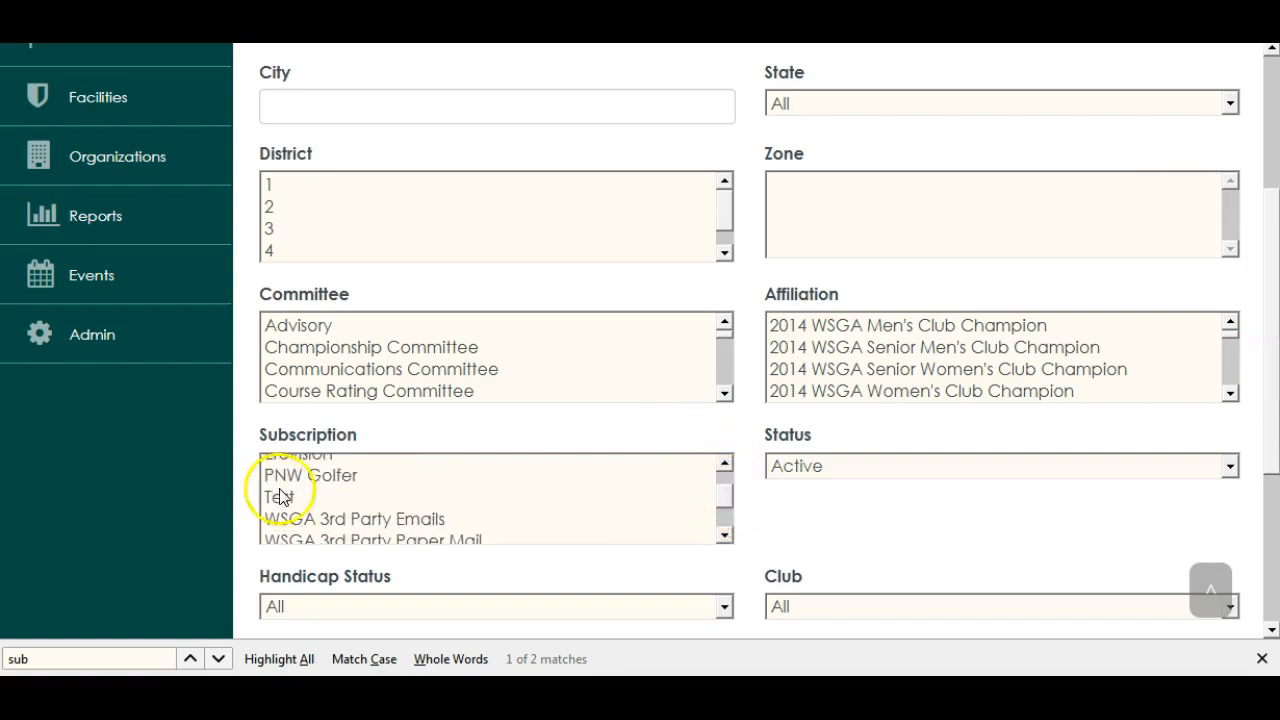
left_click(285, 497)
left_click_drag(1275, 420, 1260, 557)
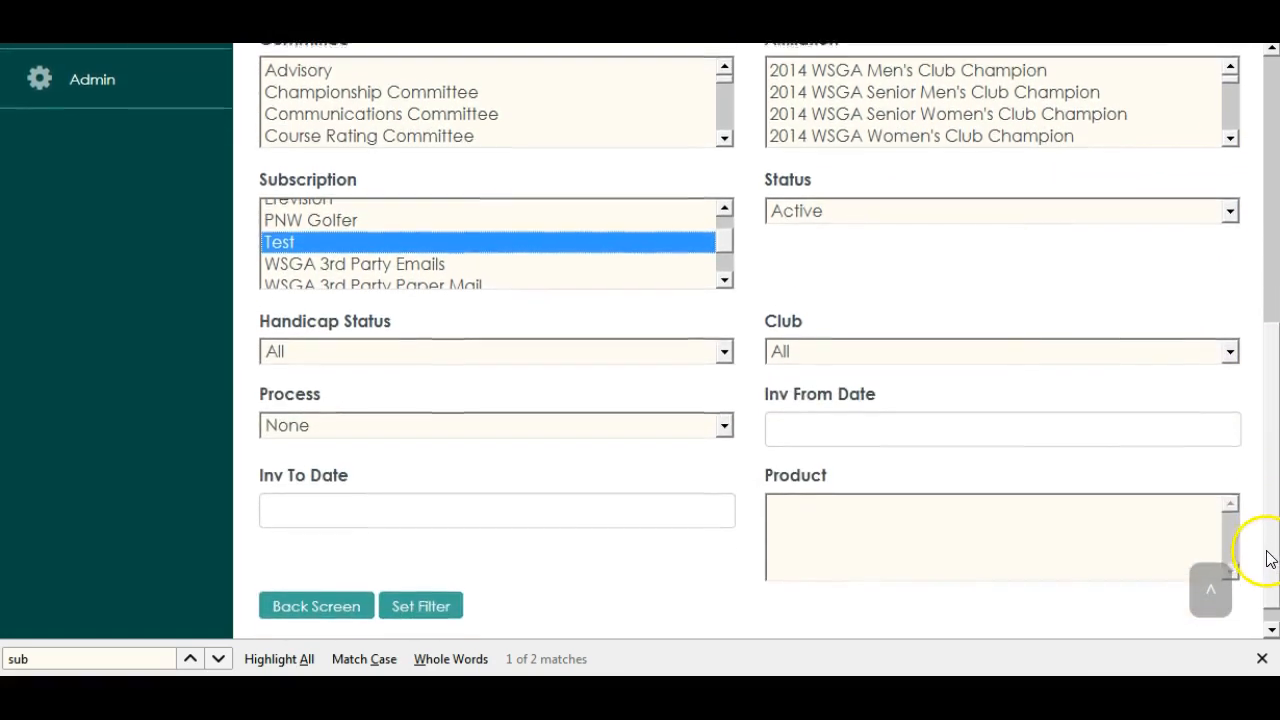
left_click(433, 604)
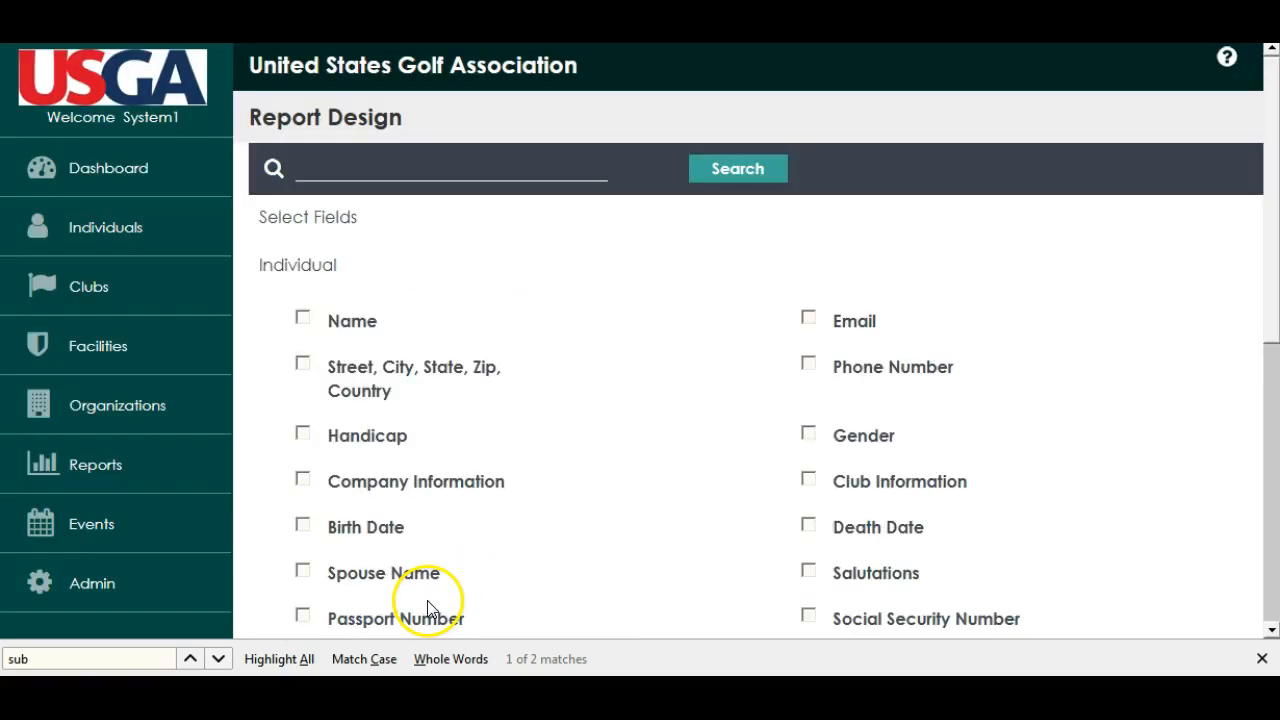
Include the Name and Email fields in the report
left_click(303, 320)
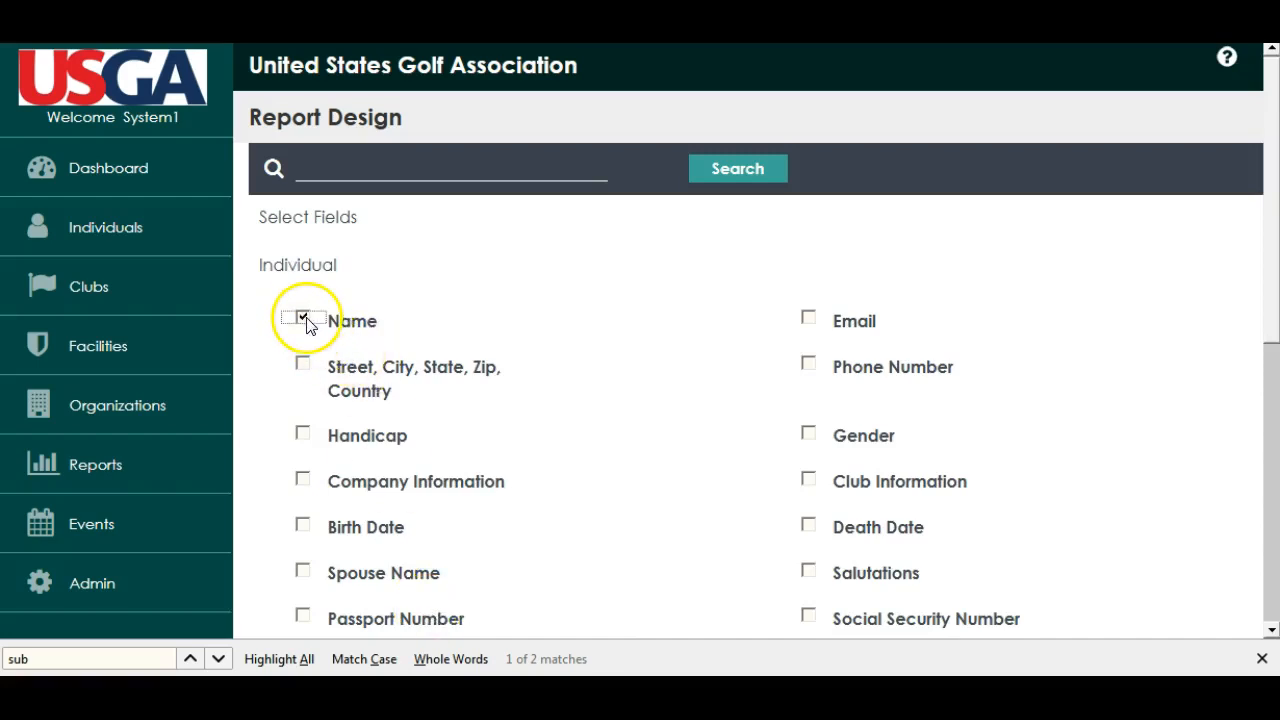
left_click(808, 320)
left_click_drag(1266, 288, 1274, 471)
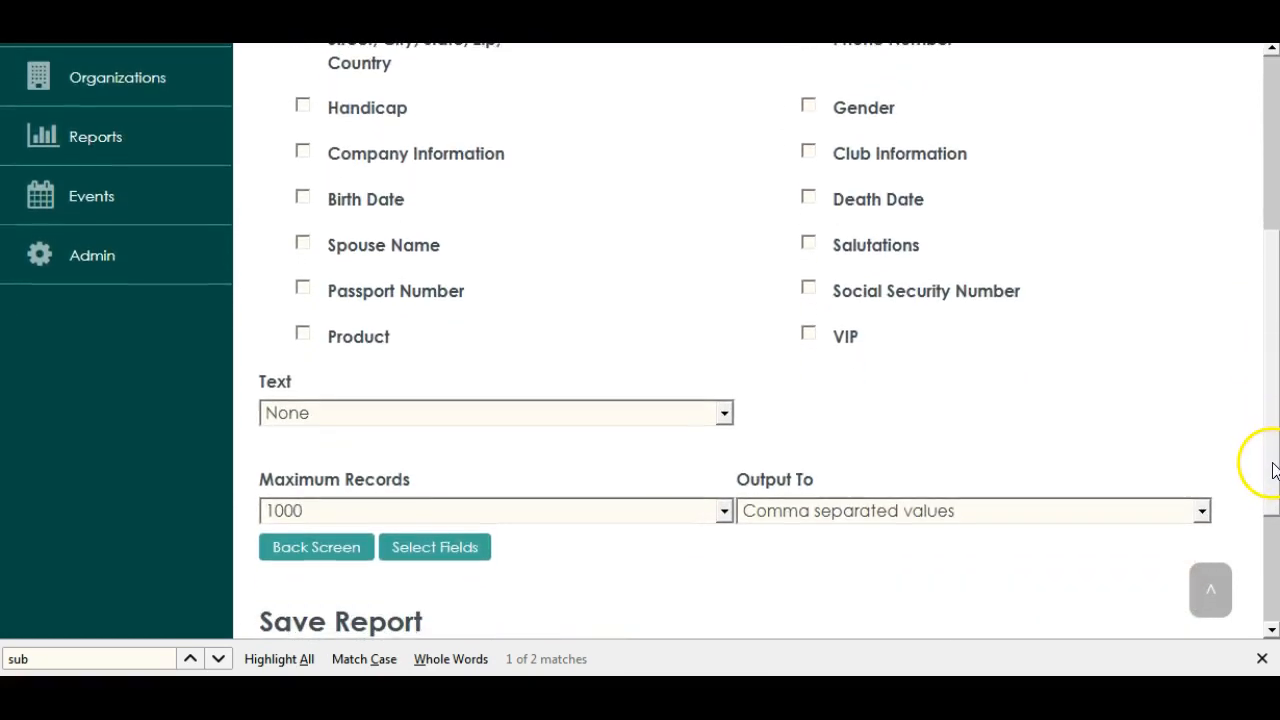
Set the report output to Send to Mailchimp List, with synergy test as the target list
left_click(898, 511)
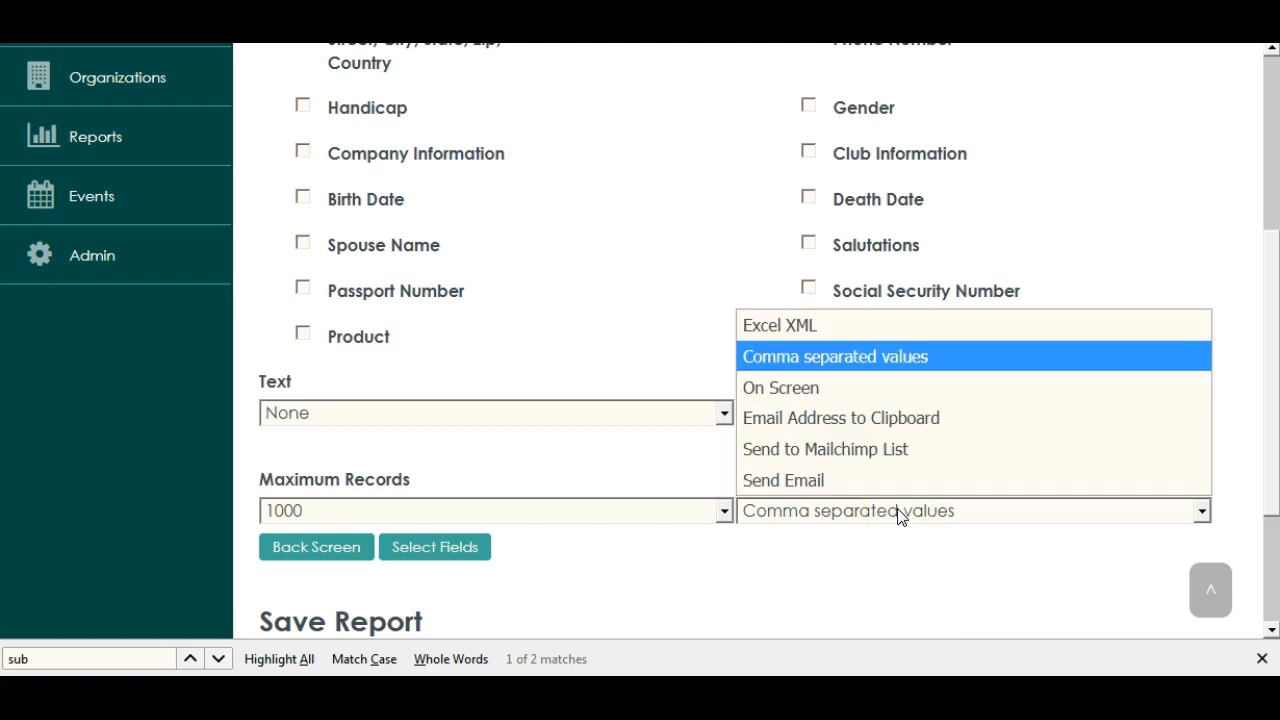
left_click(872, 452)
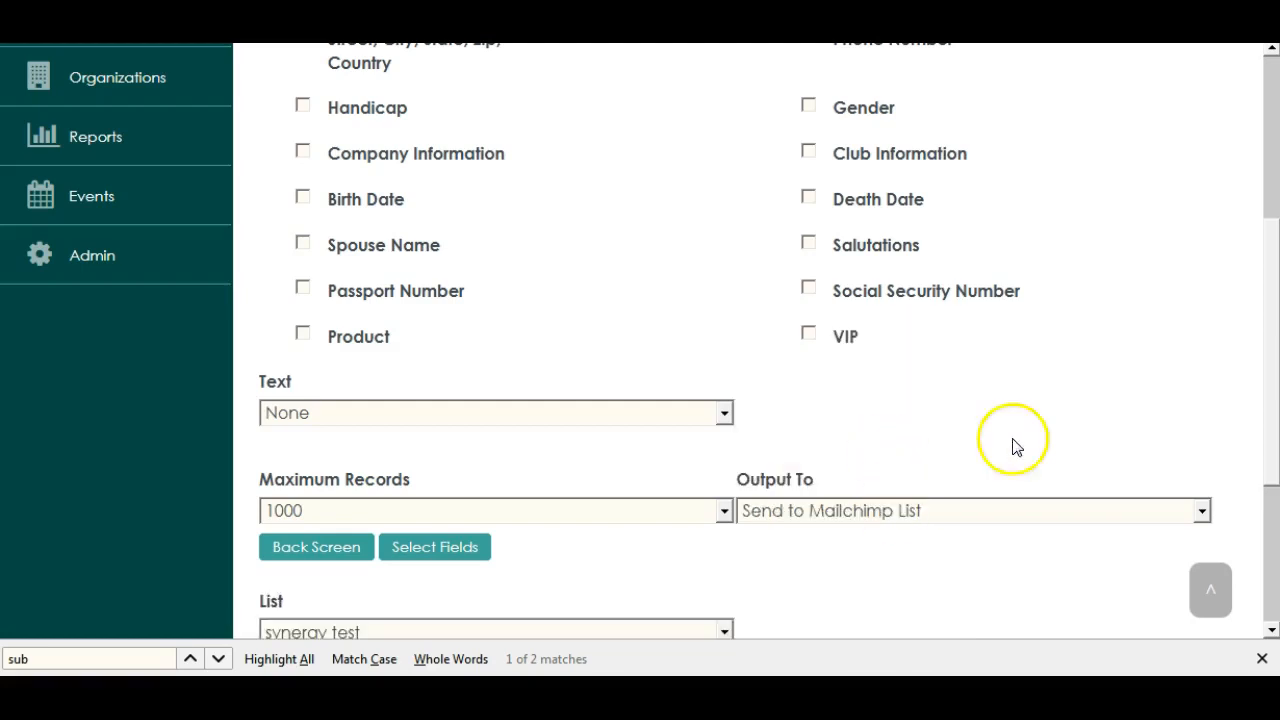
left_click_drag(1274, 383, 1274, 440)
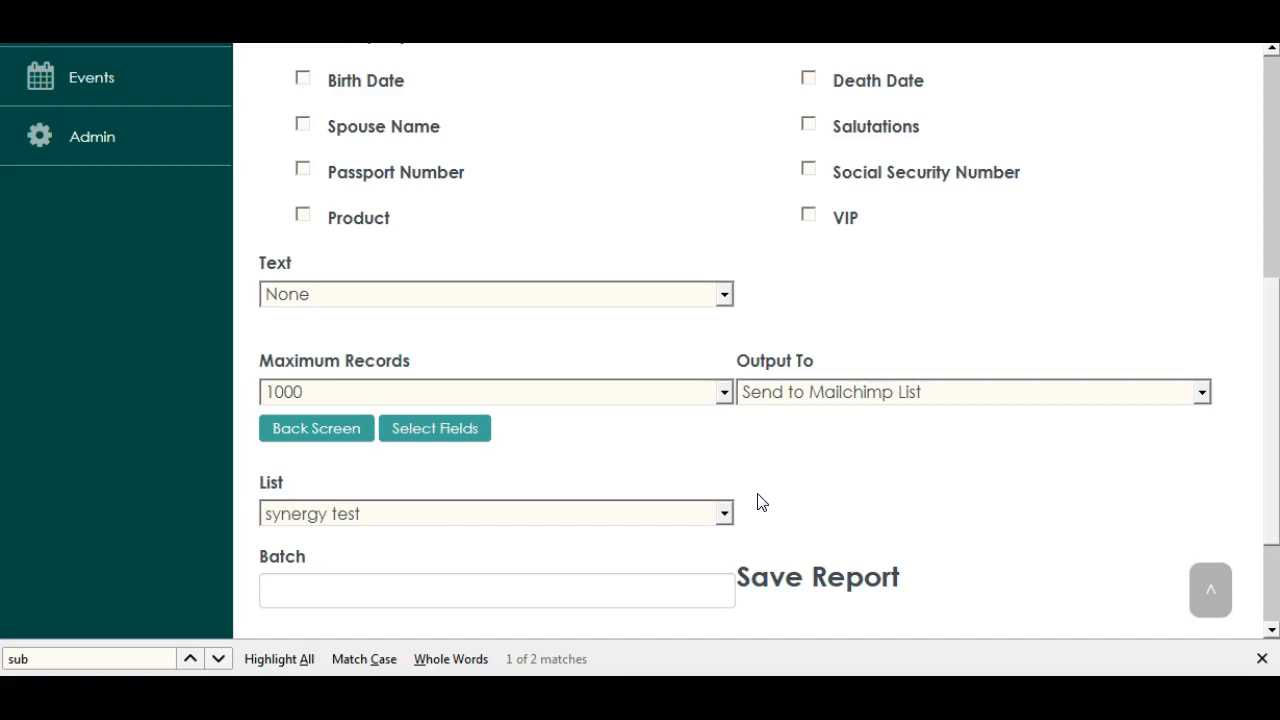
left_click(724, 514)
left_click(486, 544)
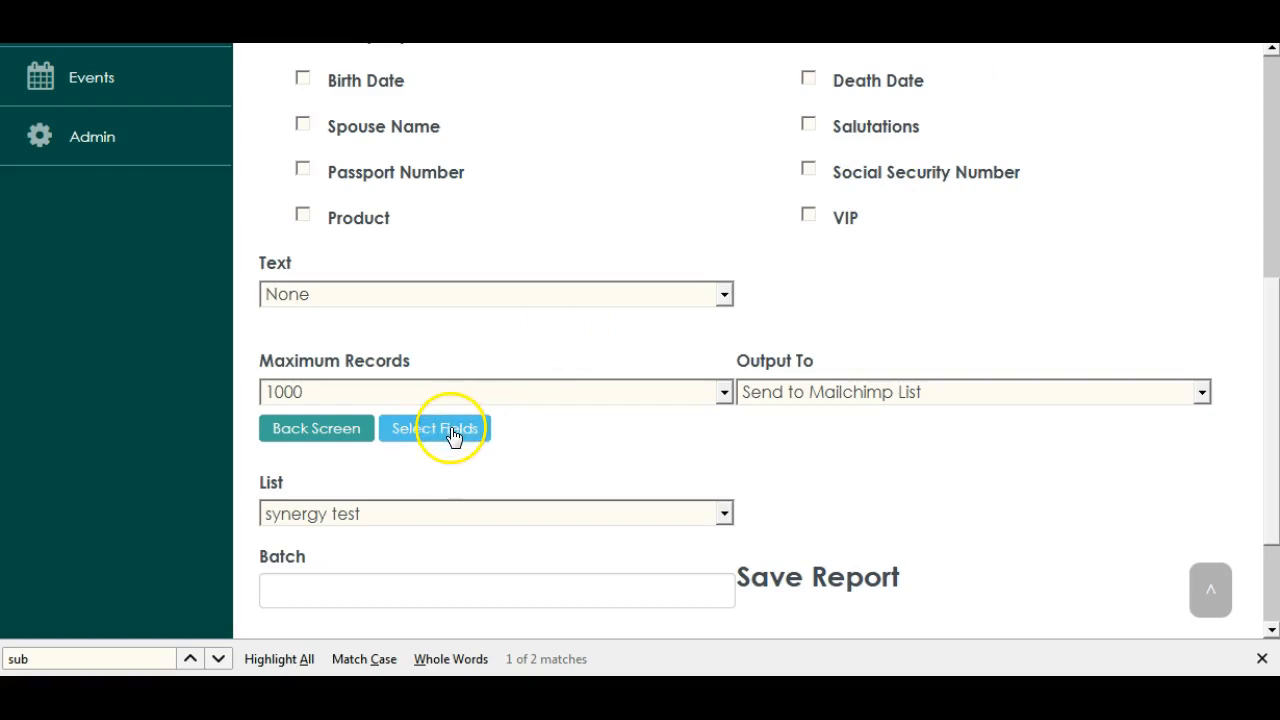
Enter mybatch as the batch name and run the report with the selected fields
left_click_drag(1271, 394, 1274, 417)
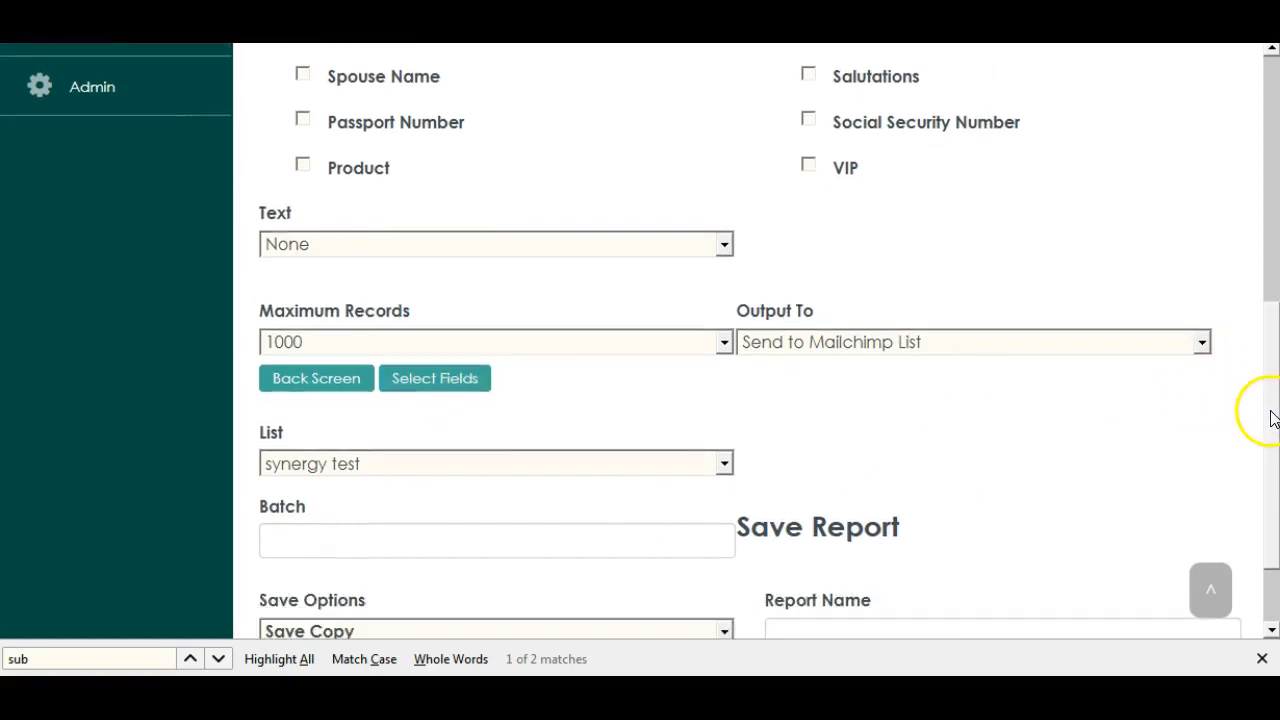
left_click(329, 546)
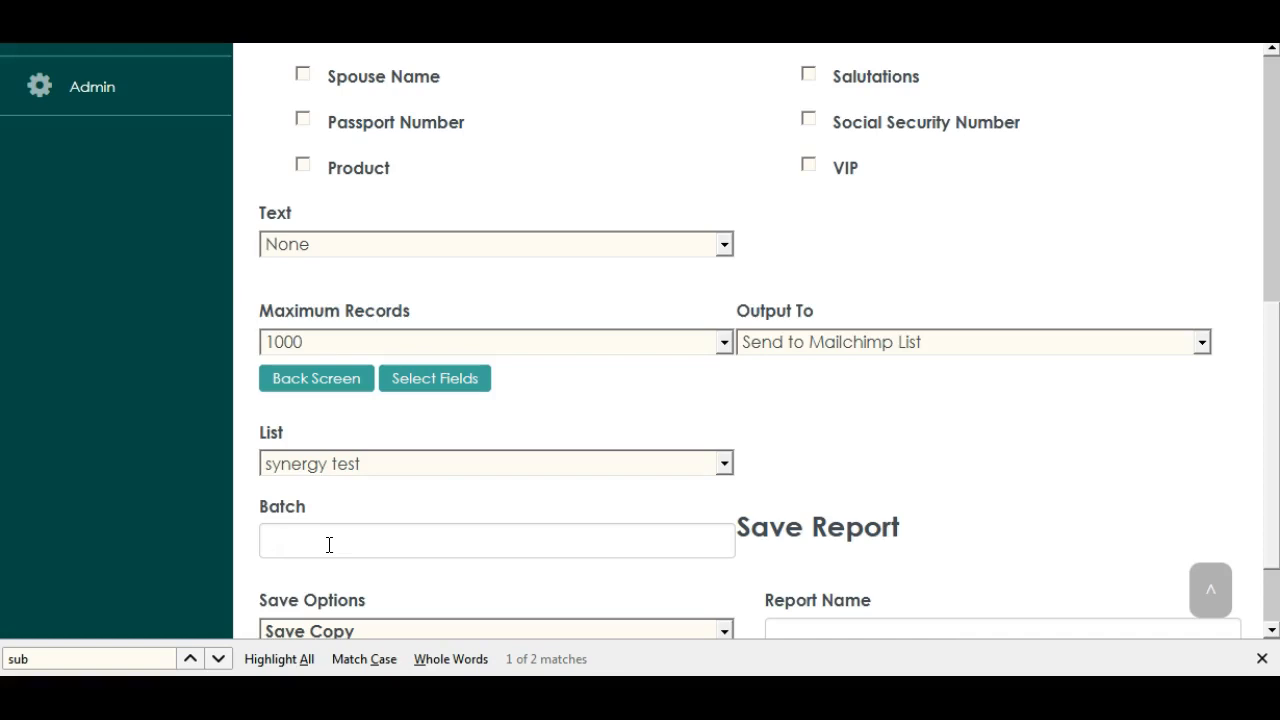
type("mybatch")
scroll(1271, 343, "down", 1)
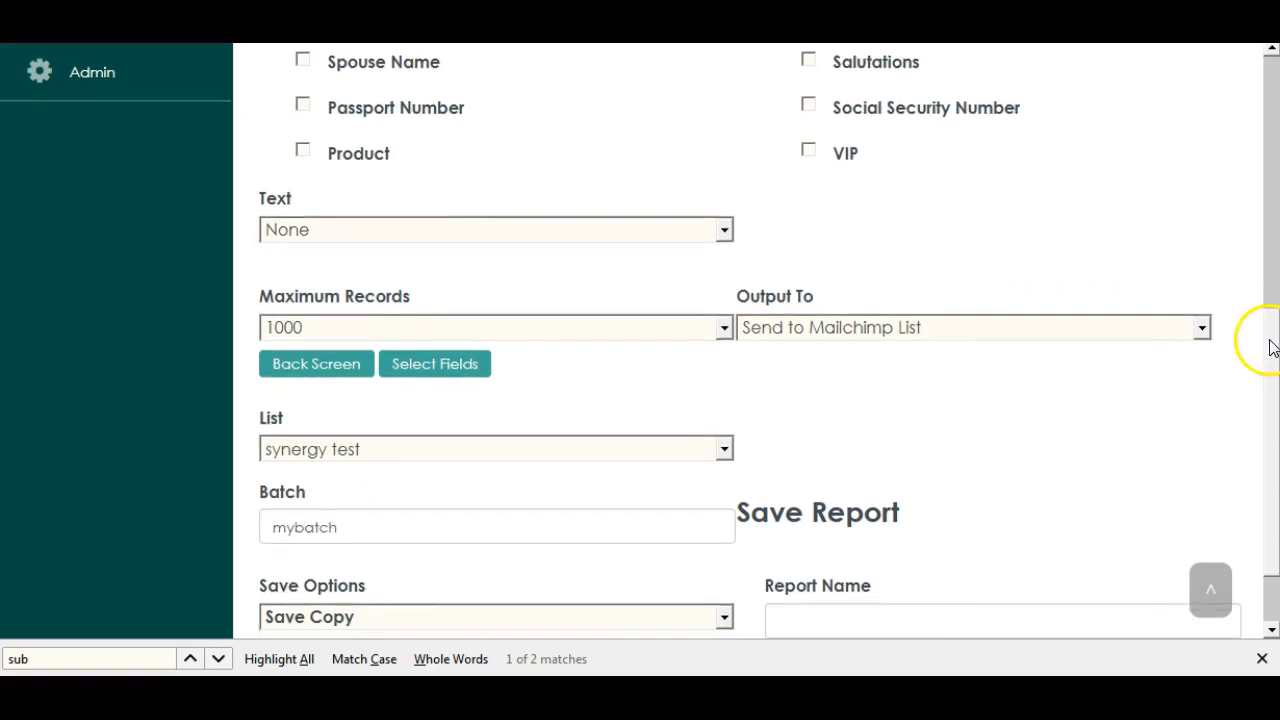
left_click(447, 366)
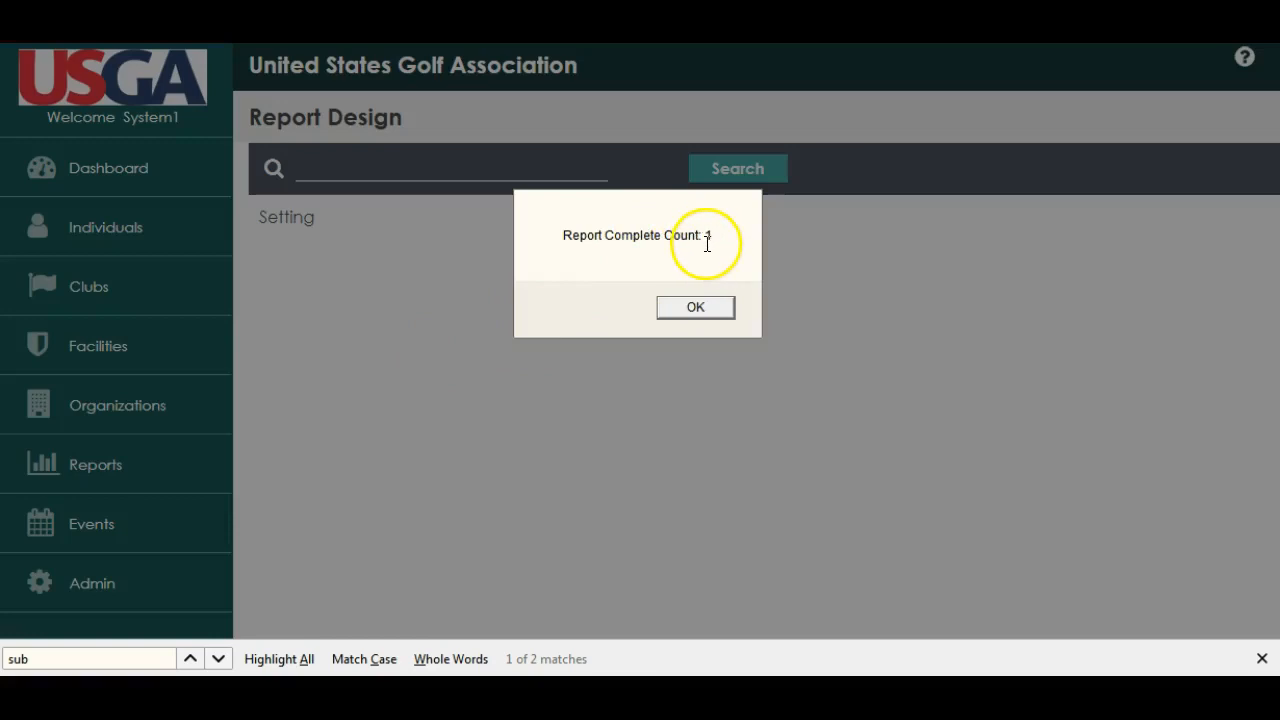
left_click(696, 310)
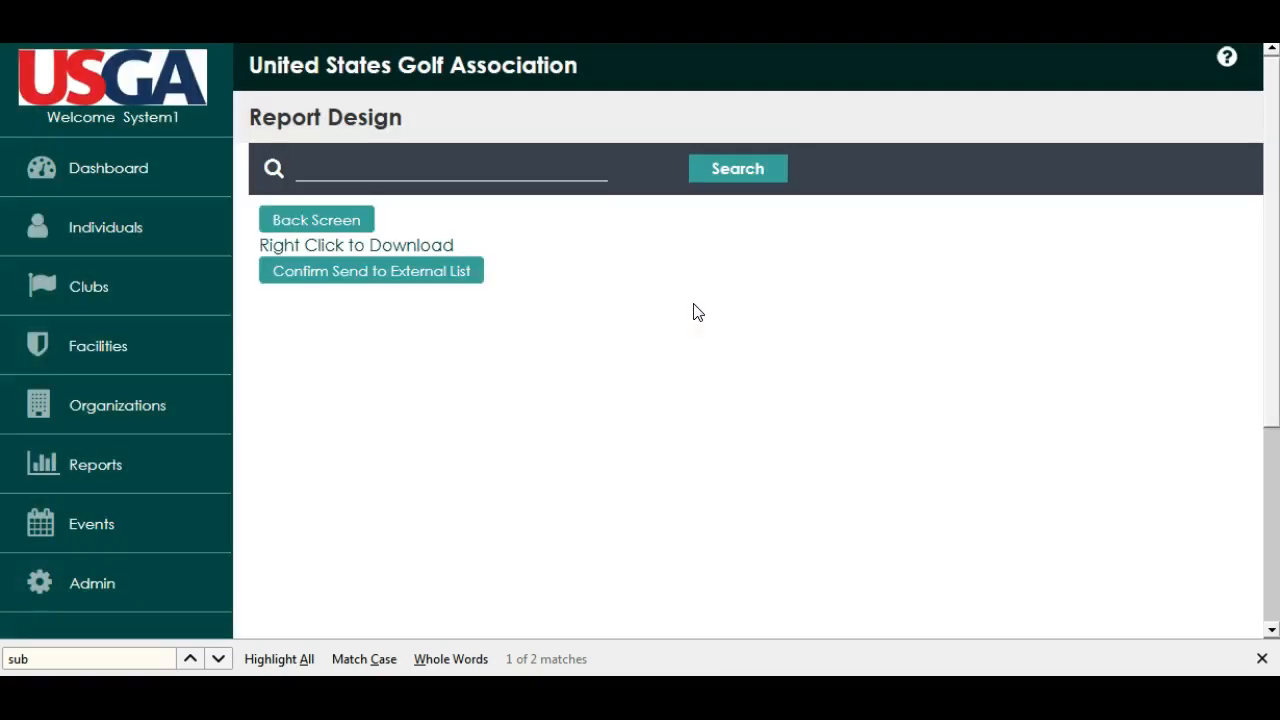
Open the generated CSV file with Microsoft Excel, and confirm sending the report to the external list
left_click(363, 257)
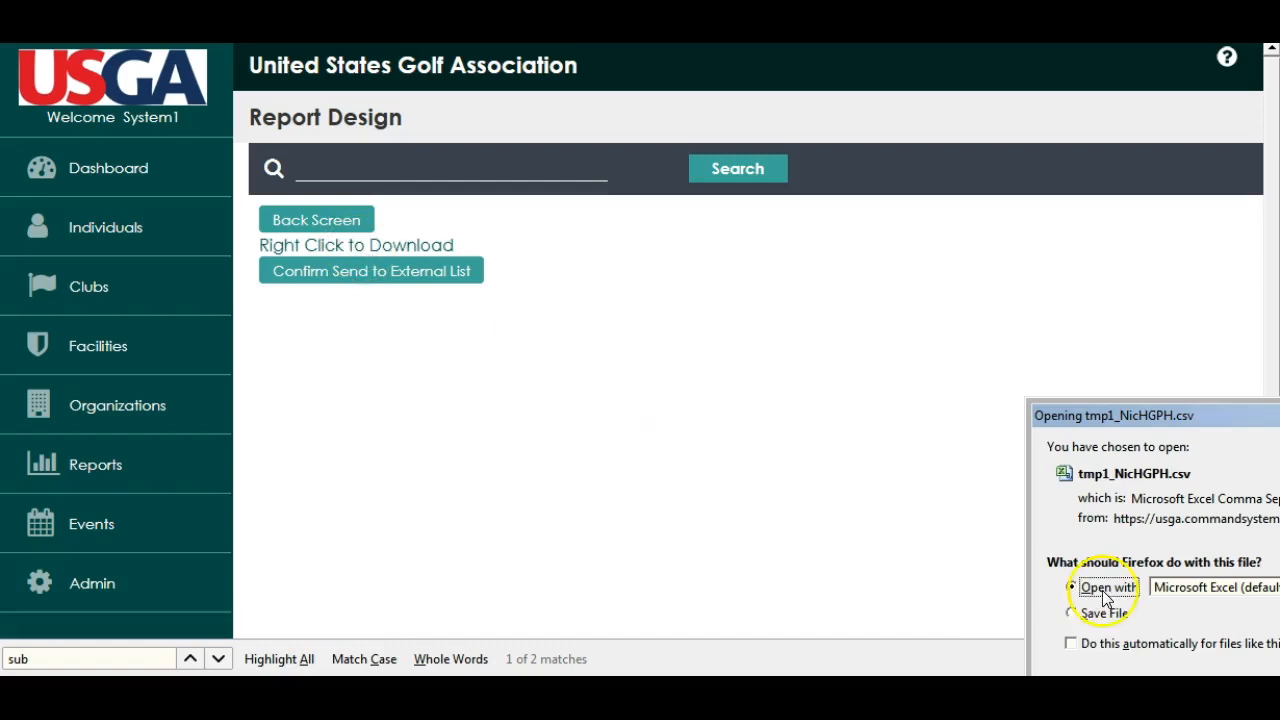
left_click_drag(1278, 412, 1084, 342)
left_click(1080, 628)
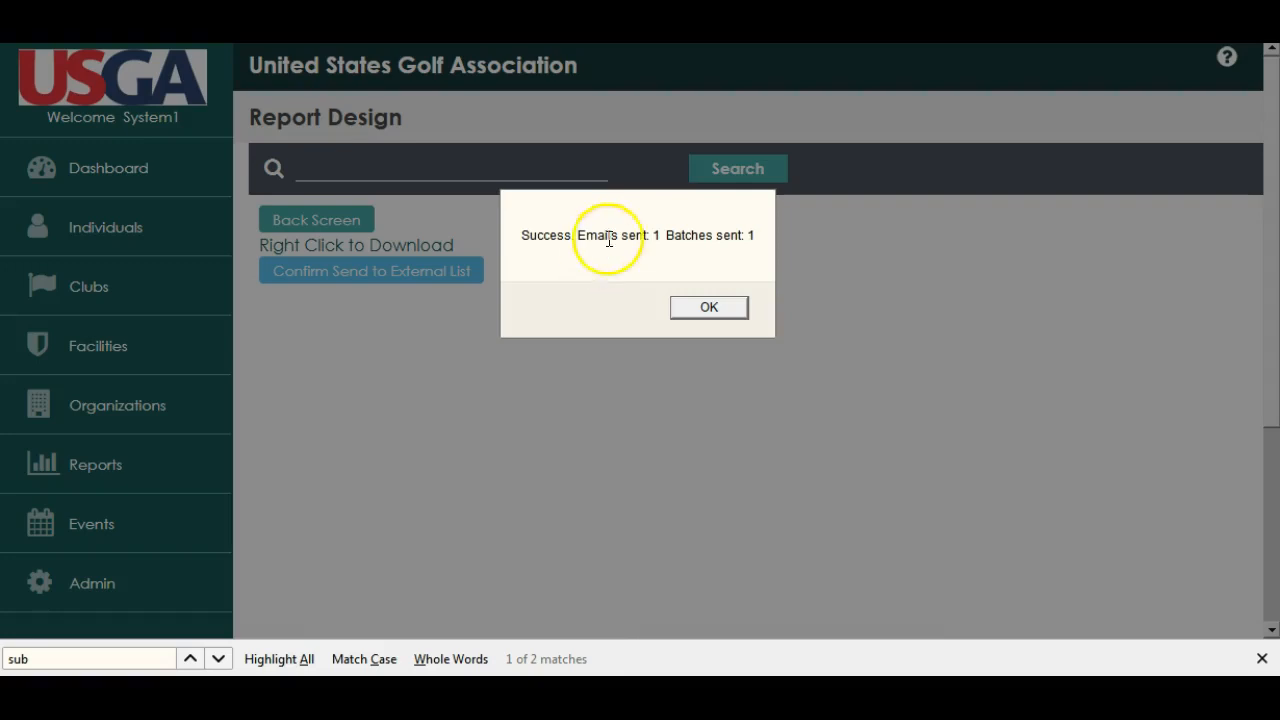
left_click(714, 308)
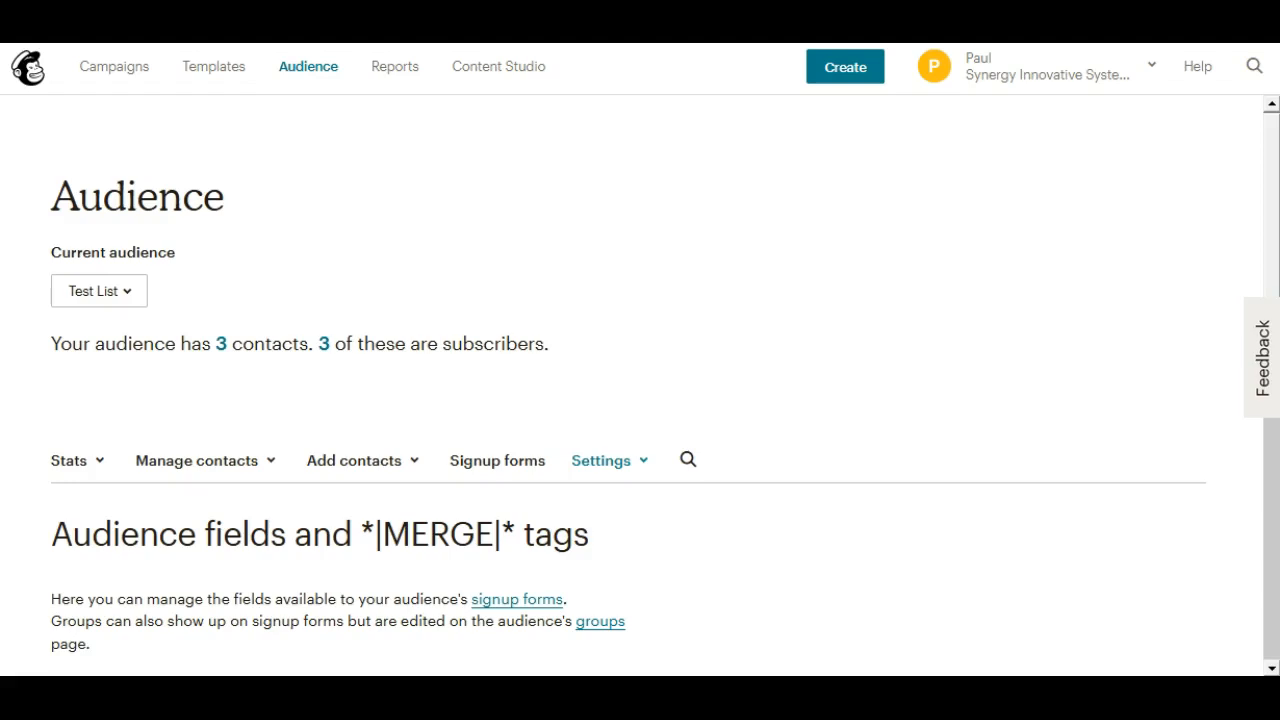
View the contacts of the Test List audience in Mailchimp and check the newly sent contact and its batch
left_click_drag(1272, 153, 1272, 158)
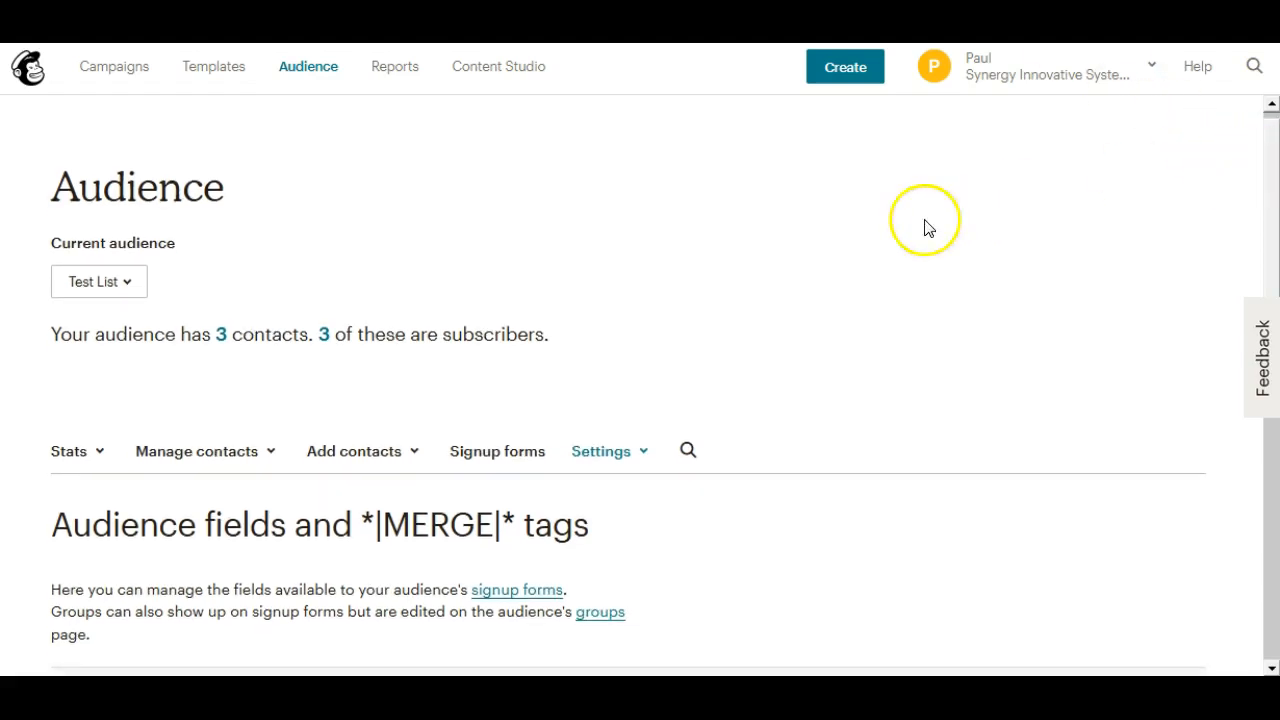
left_click(238, 453)
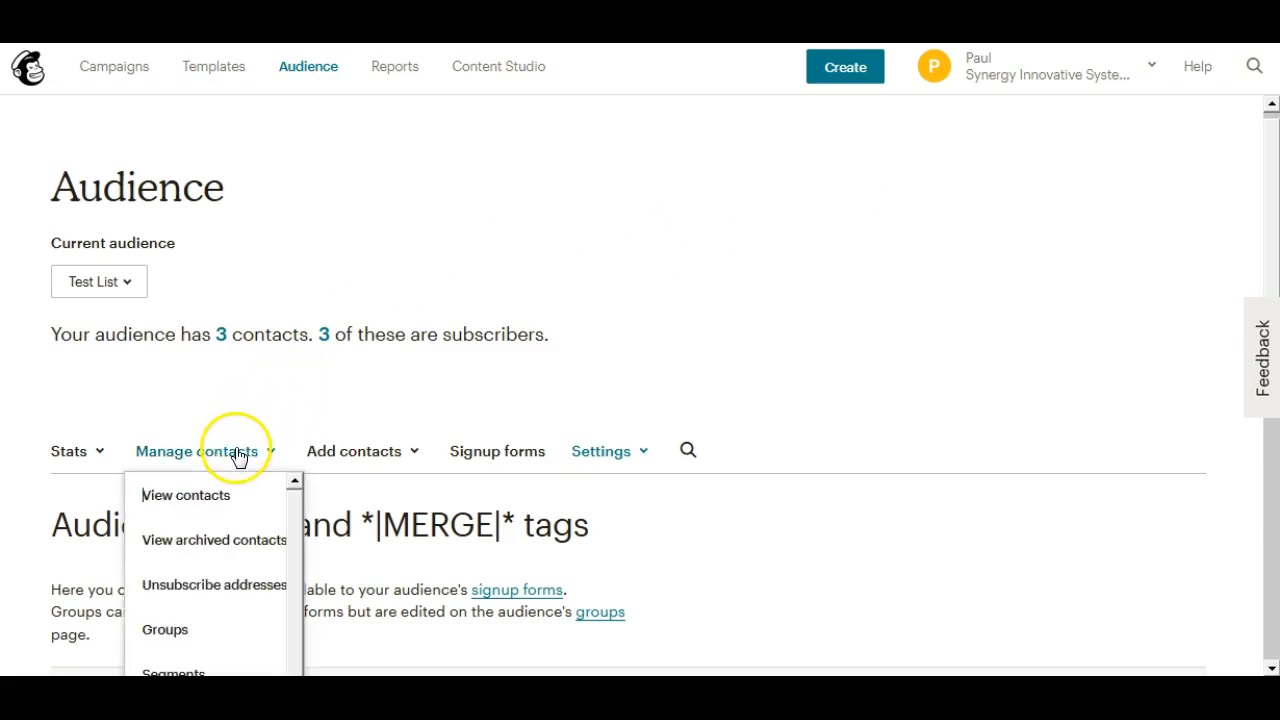
left_click(184, 505)
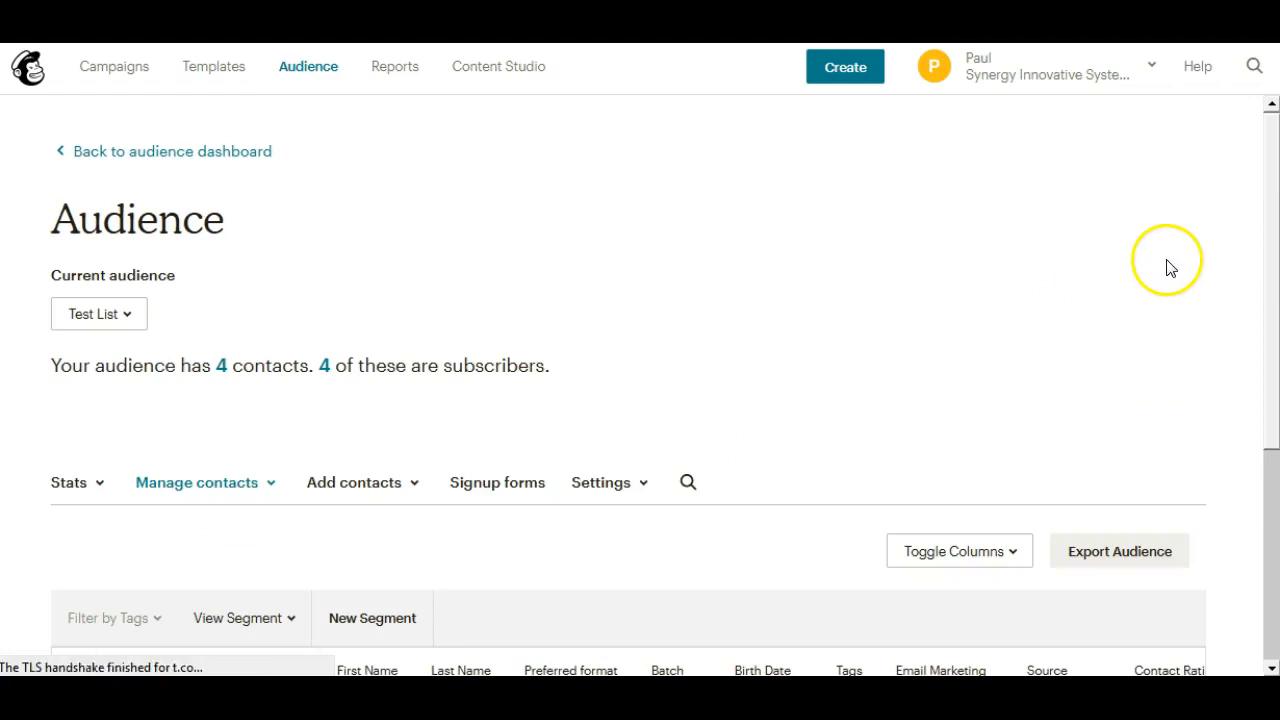
left_click_drag(1272, 213, 1240, 370)
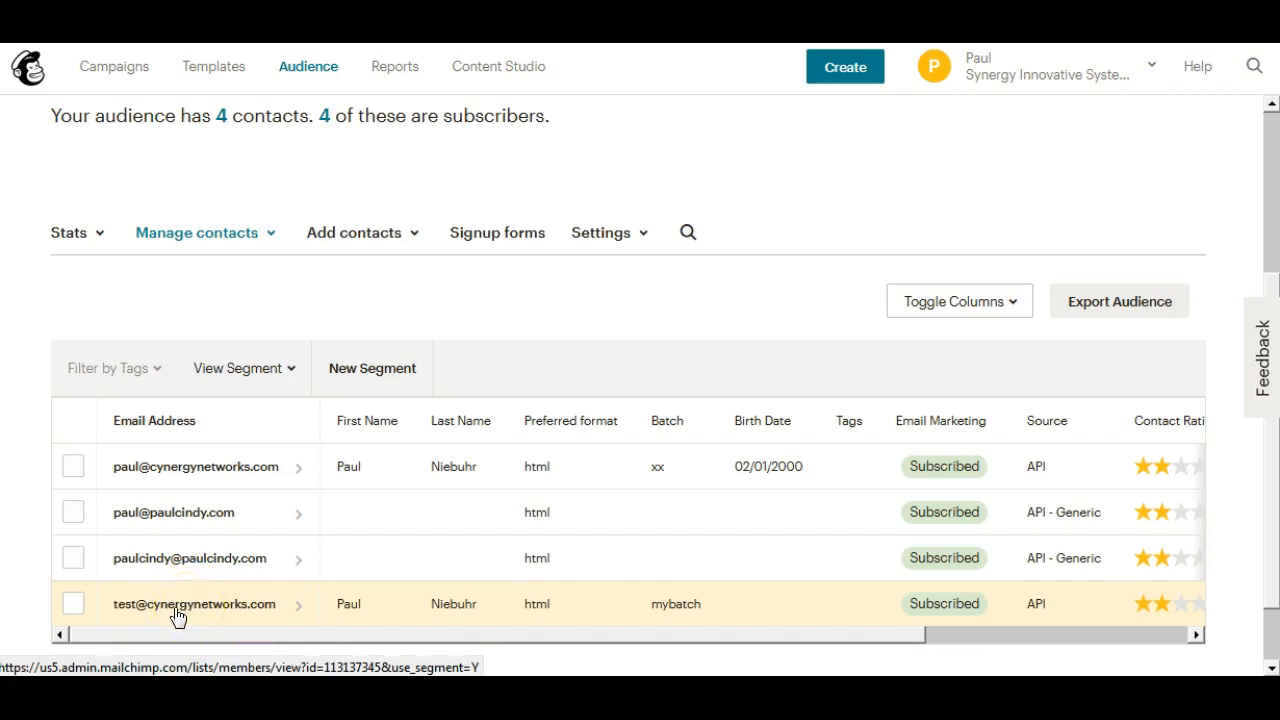
left_click(186, 615)
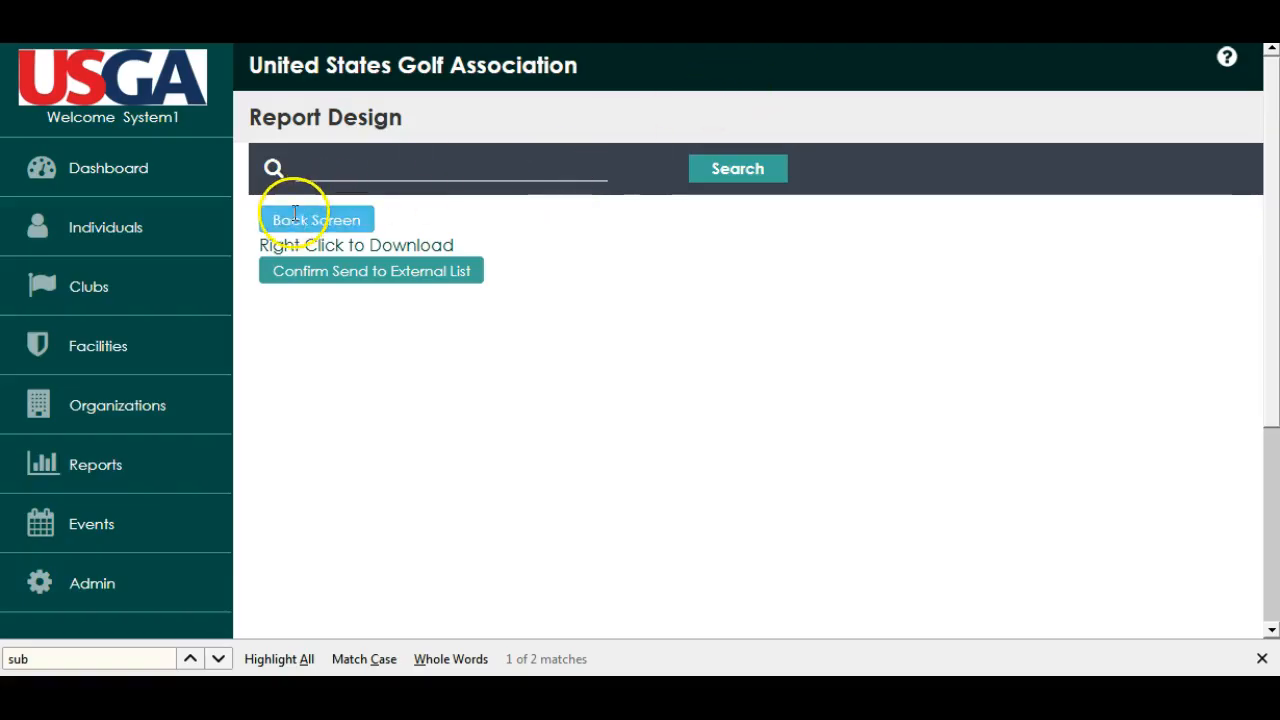
Return to the USGA report design and change the batch name to yourbatch
left_click(295, 214)
scroll(1270, 350, "down", 1)
left_click_drag(1270, 350, 1257, 523)
left_click_drag(363, 569, 219, 570)
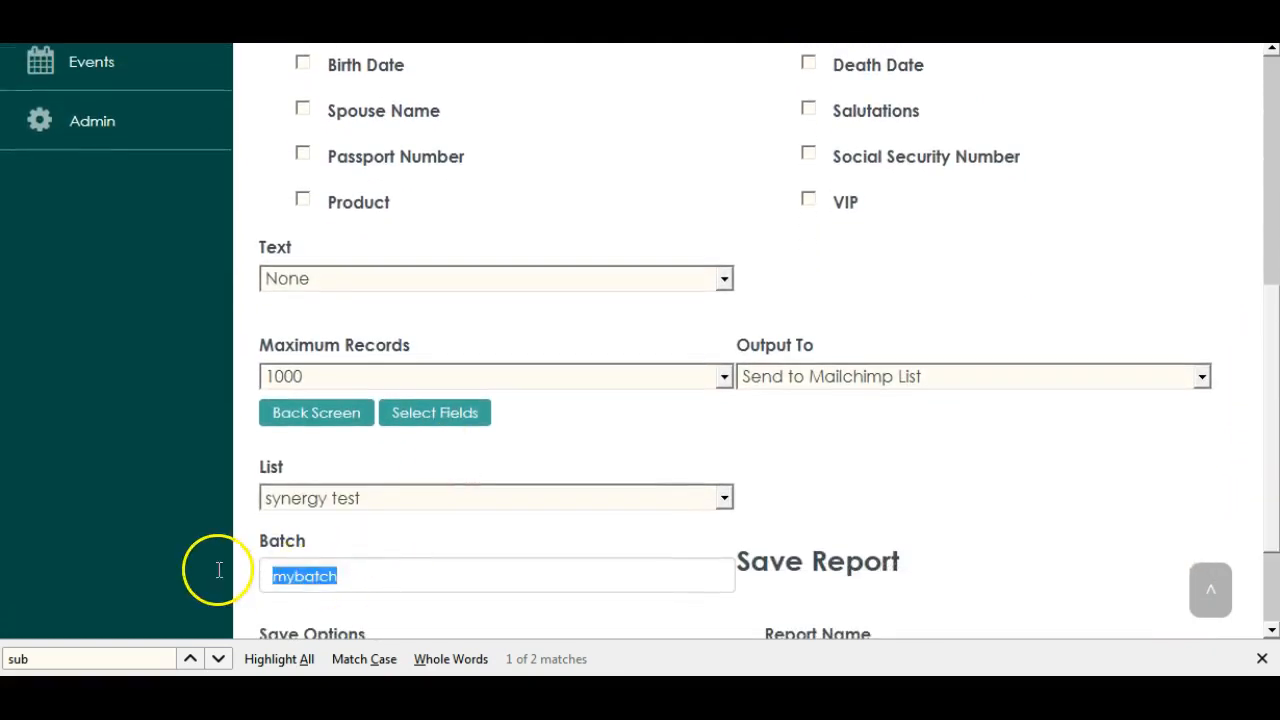
type("yourbatch")
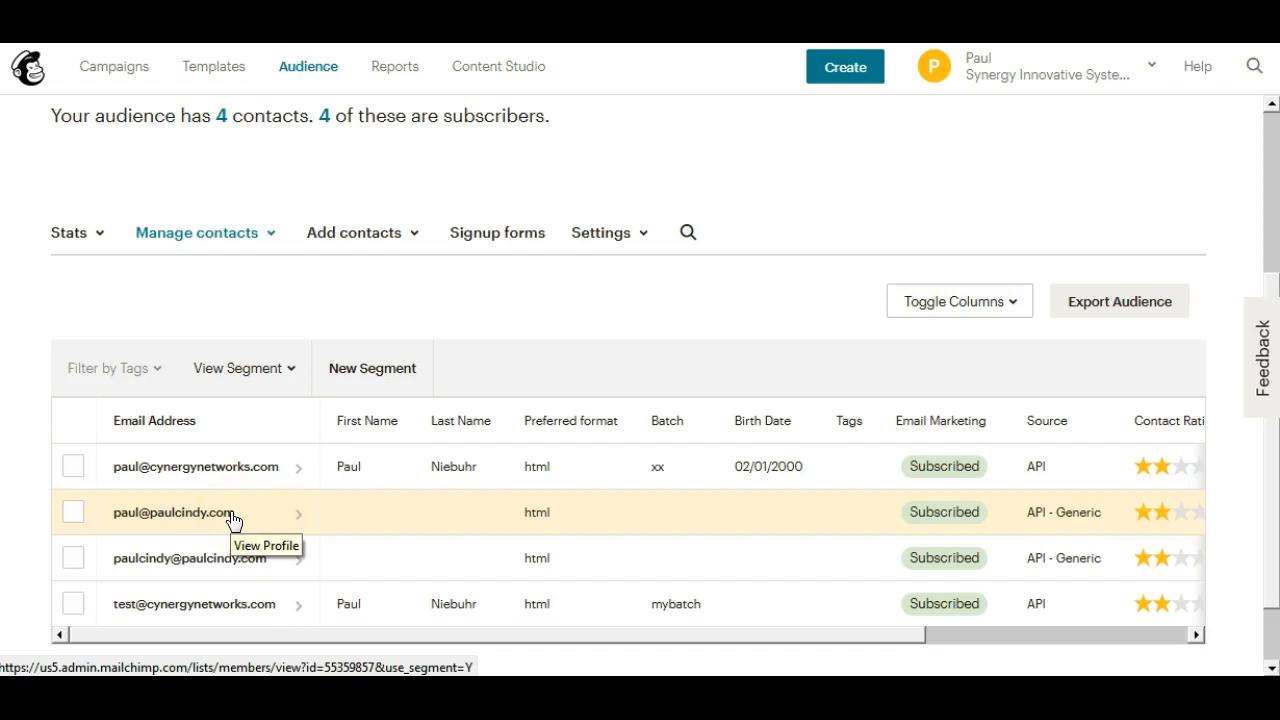
Switch back to Mailchimp and compare the Batch and Birth Date values of the Test List contacts
left_click(268, 534)
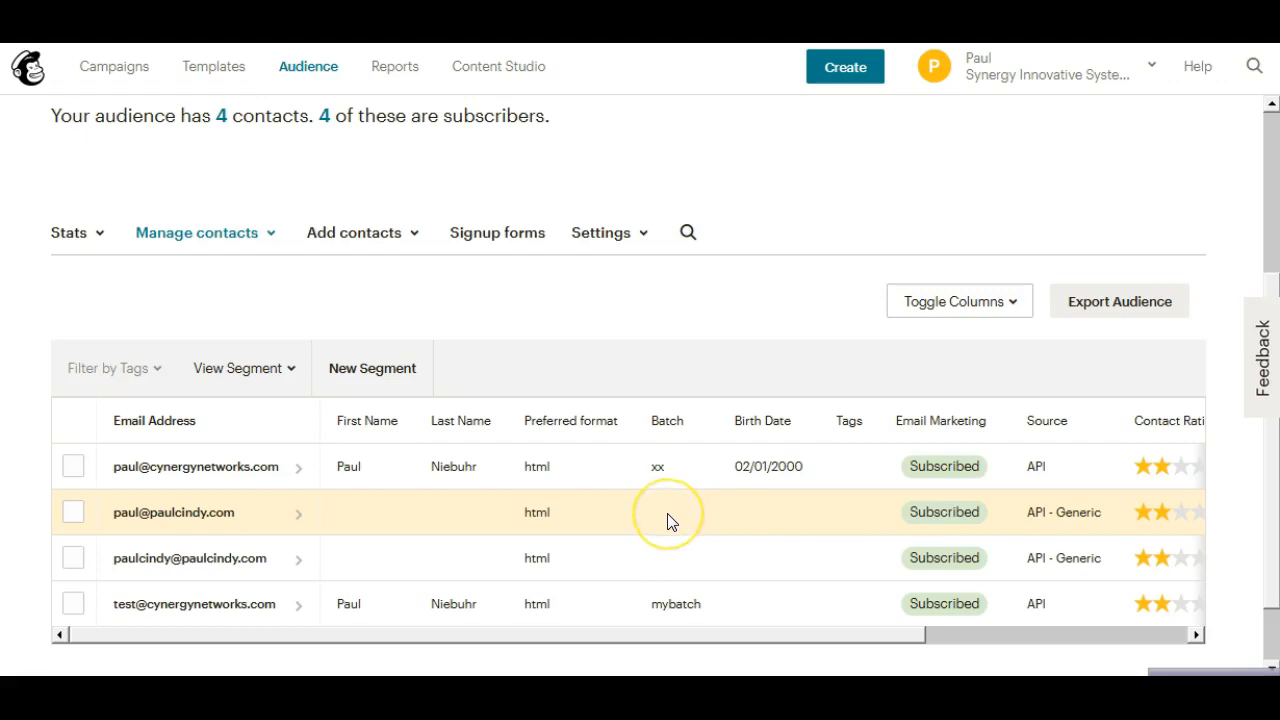
left_click(634, 604)
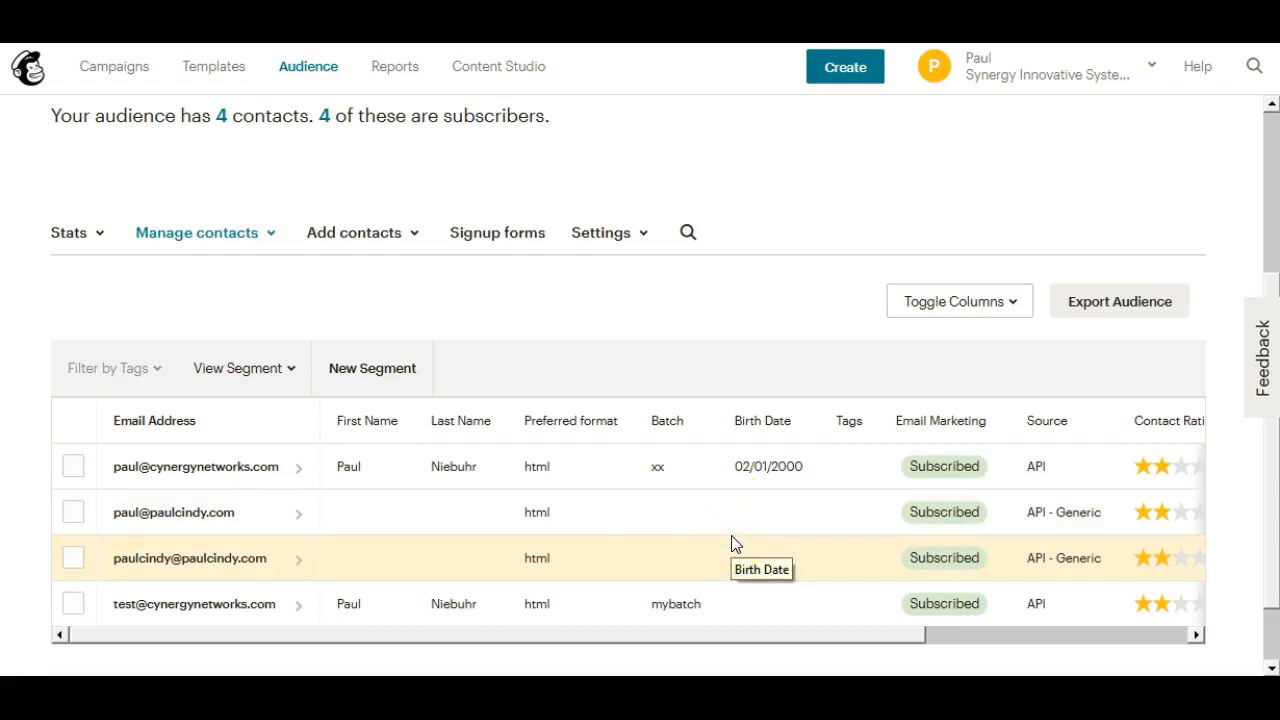
left_click(674, 603)
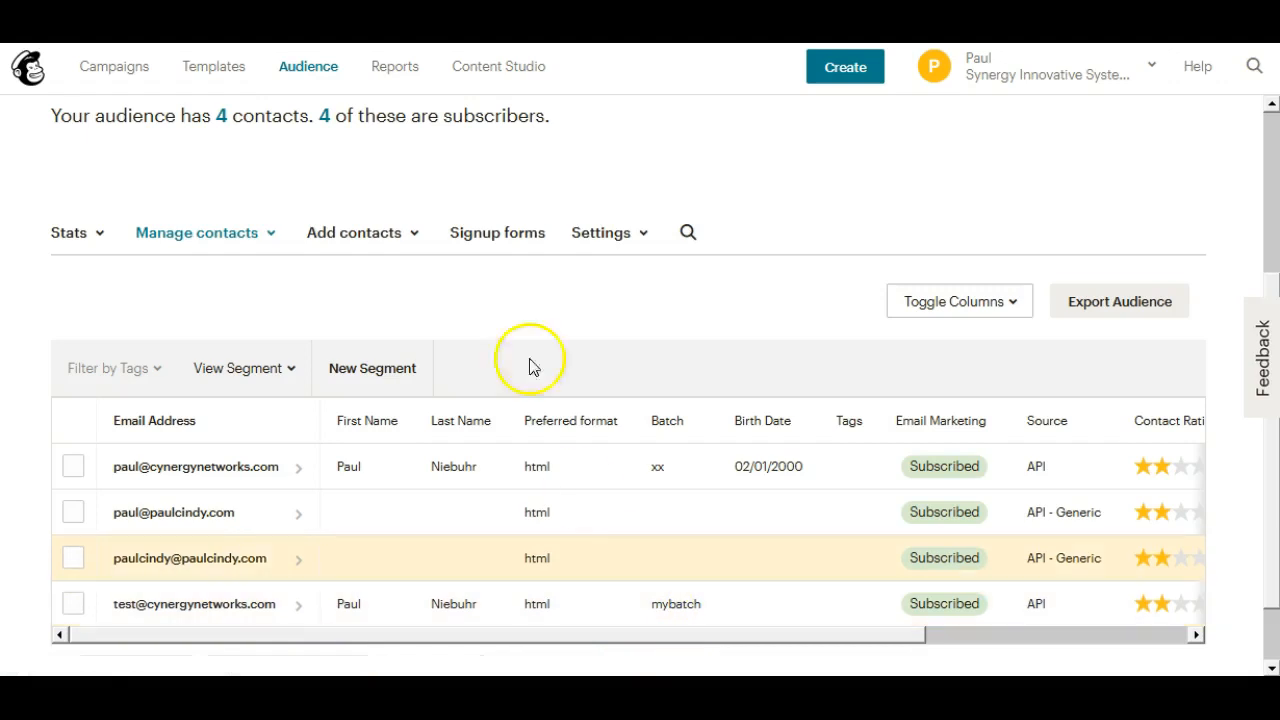
Create a regular email campaign named test campaign
left_click(125, 84)
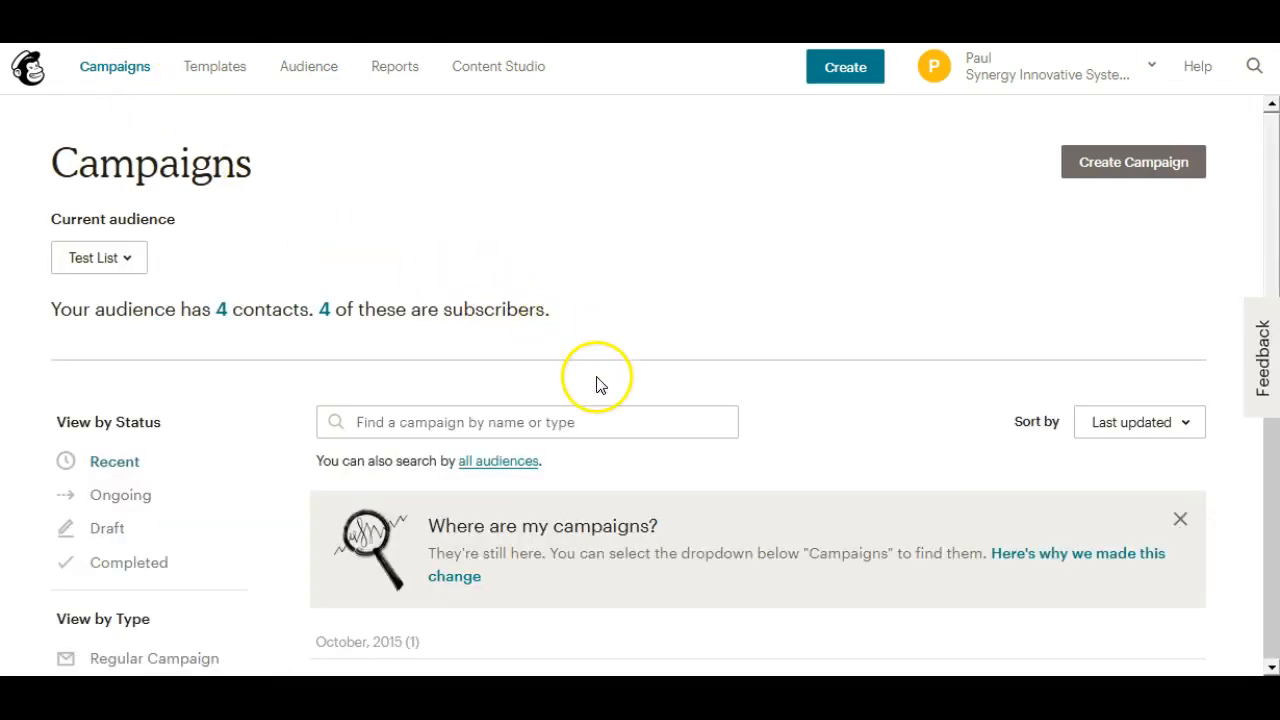
left_click_drag(1270, 258, 1270, 335)
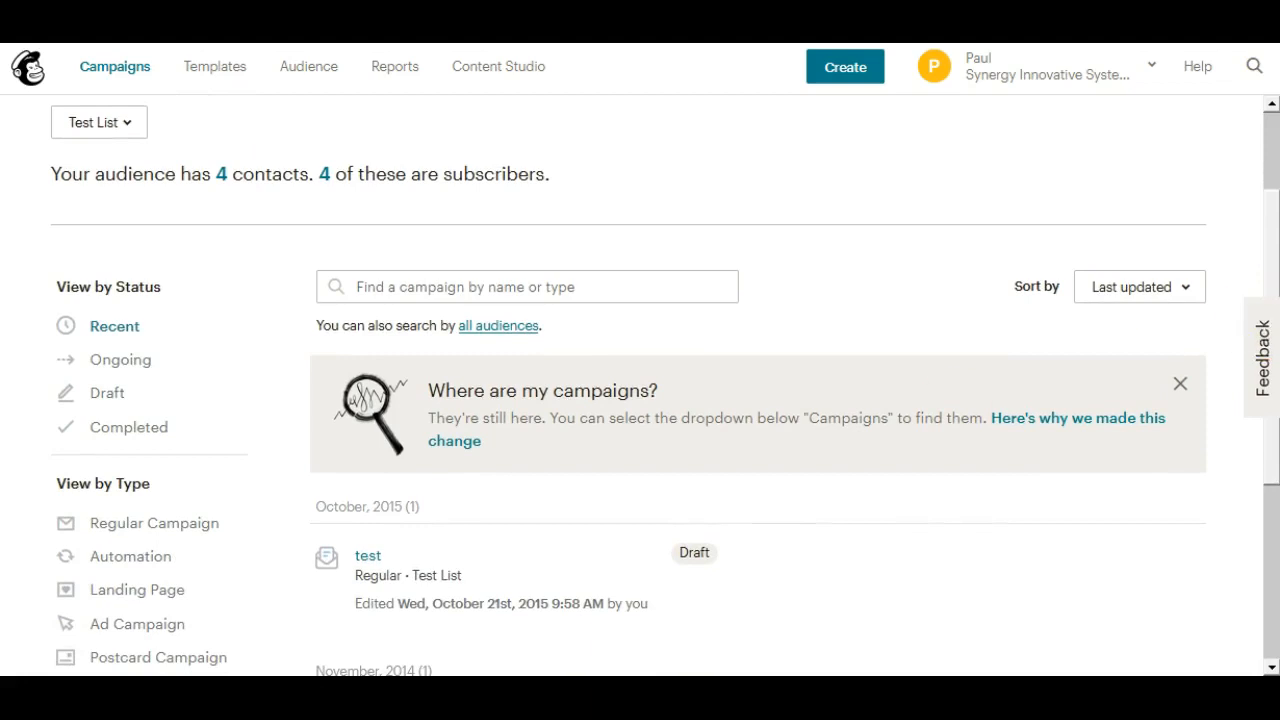
left_click(852, 82)
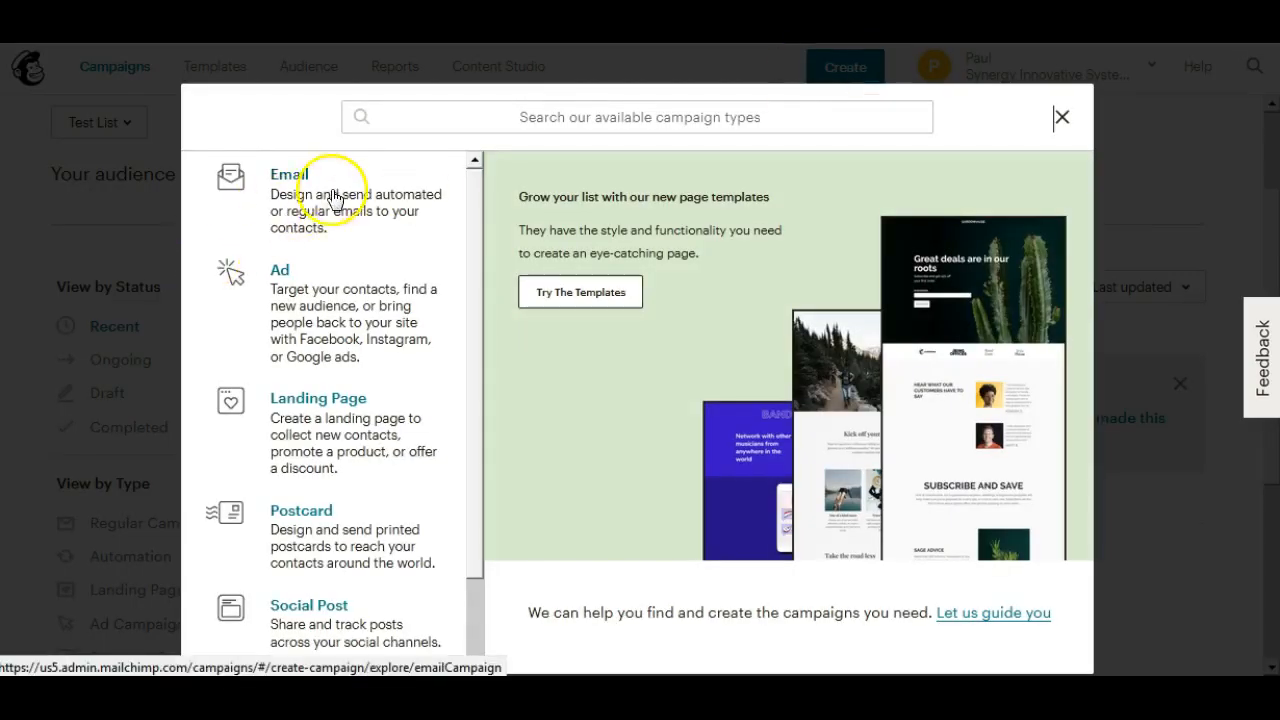
left_click(298, 187)
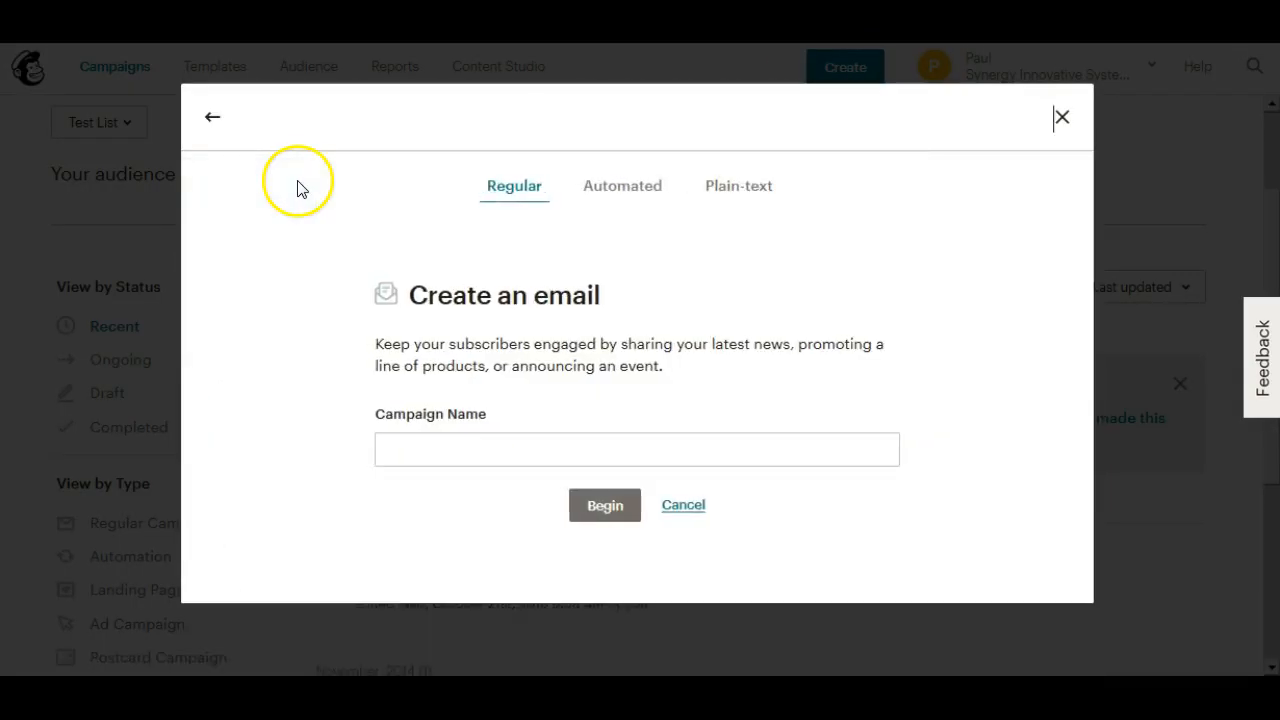
left_click(486, 443)
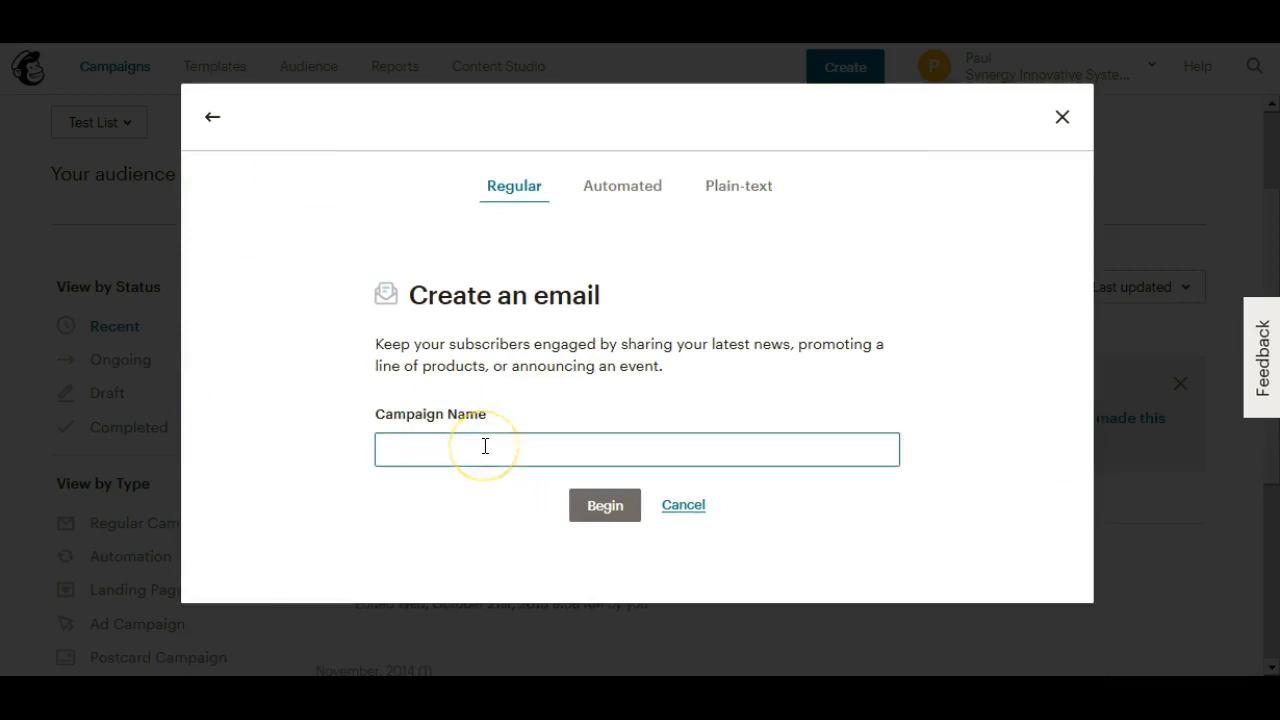
type("test campaign")
left_click(591, 507)
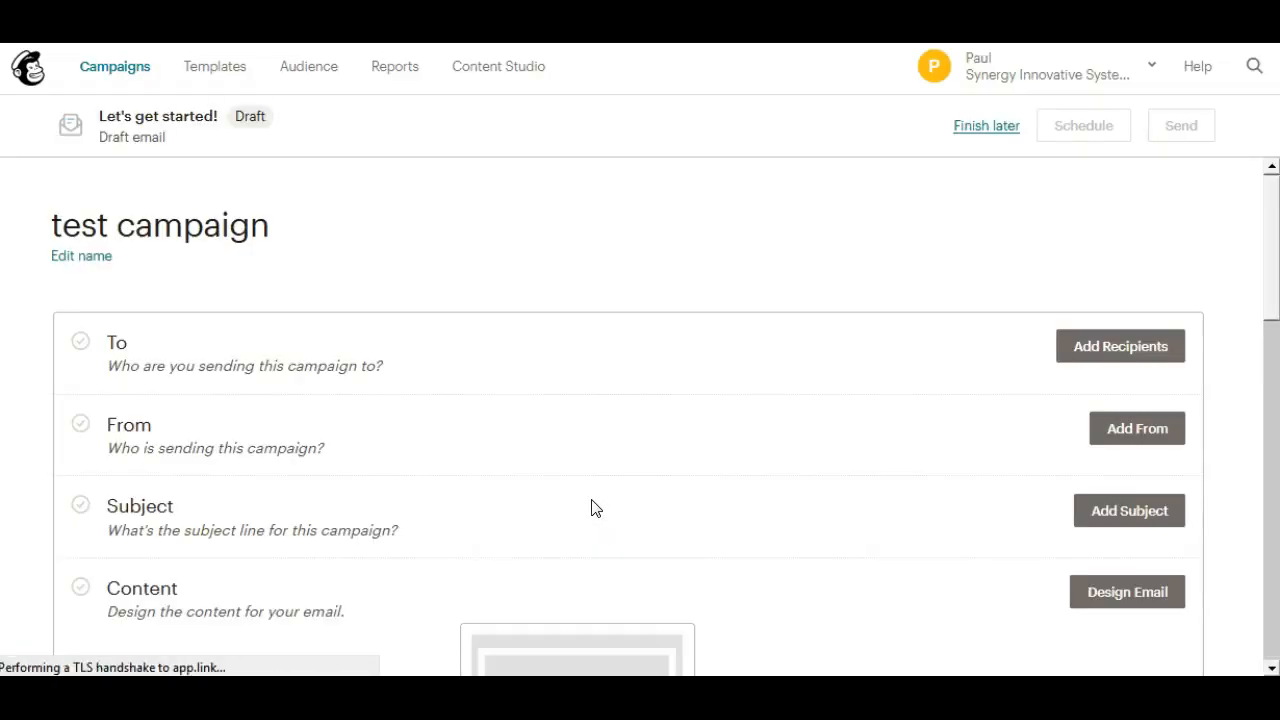
Choose Test List as the recipient audience of the campaign
left_click(1117, 360)
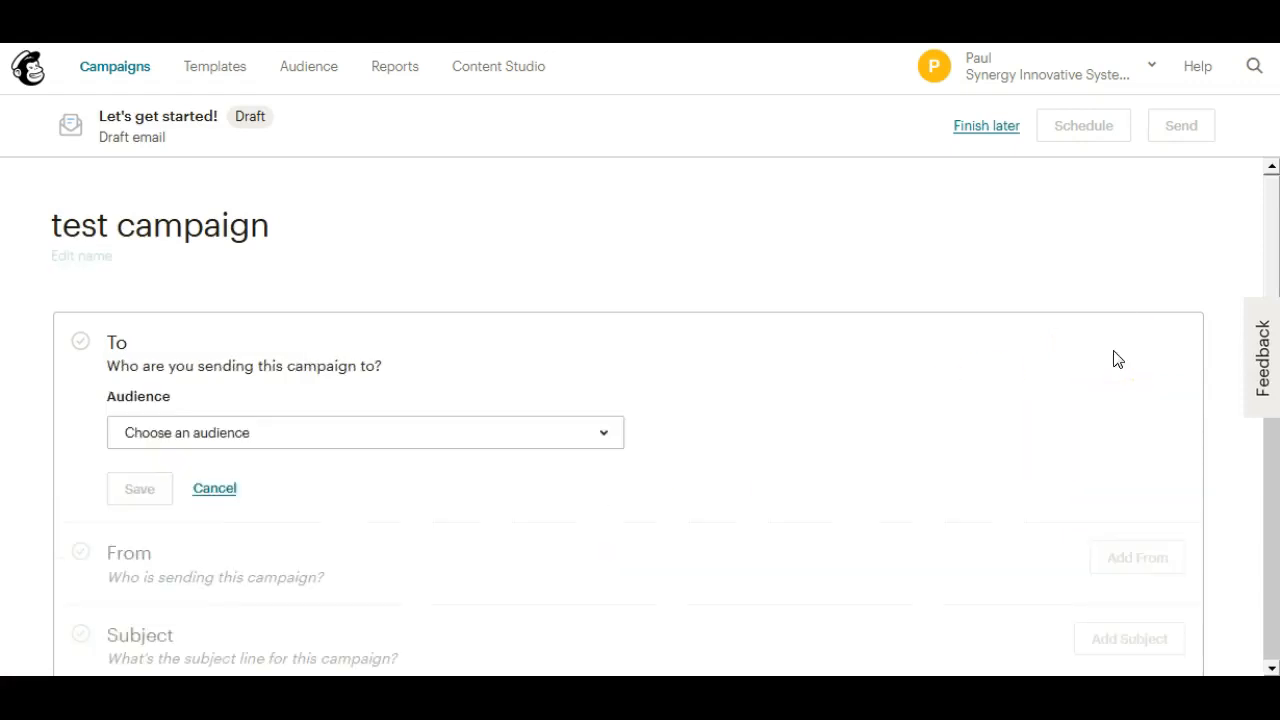
left_click(605, 440)
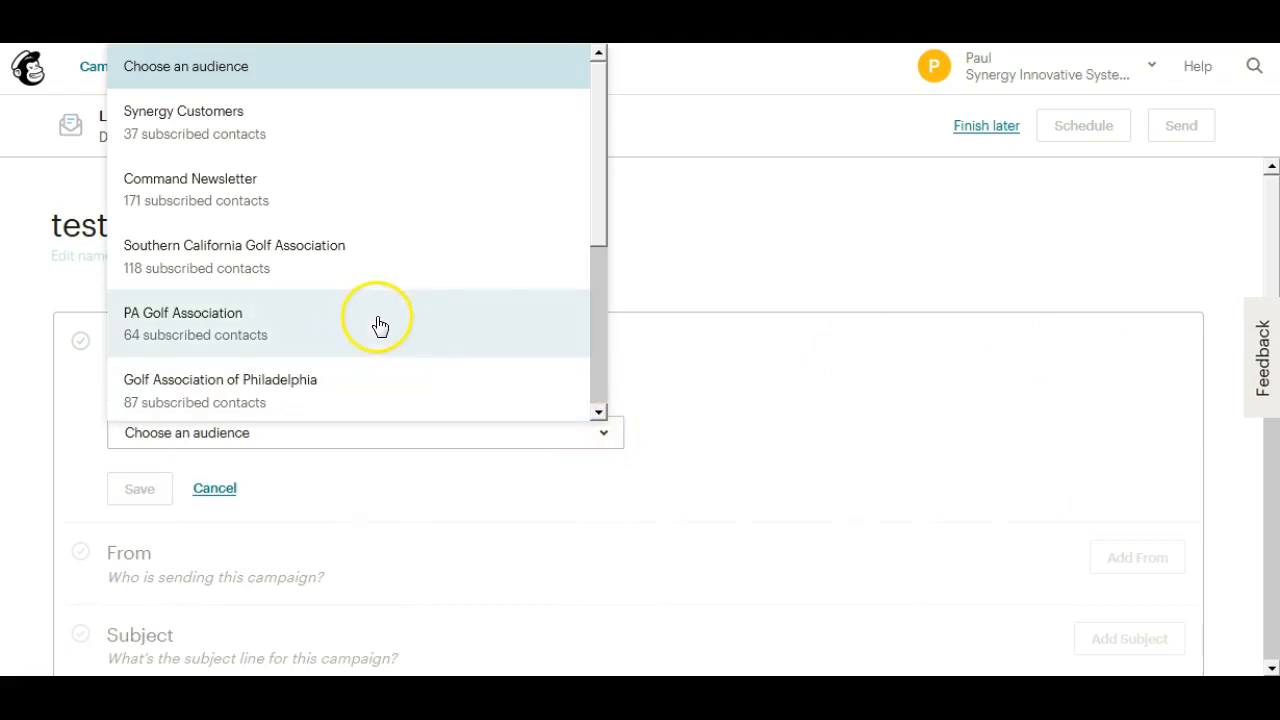
left_click_drag(601, 214, 598, 368)
left_click(177, 334)
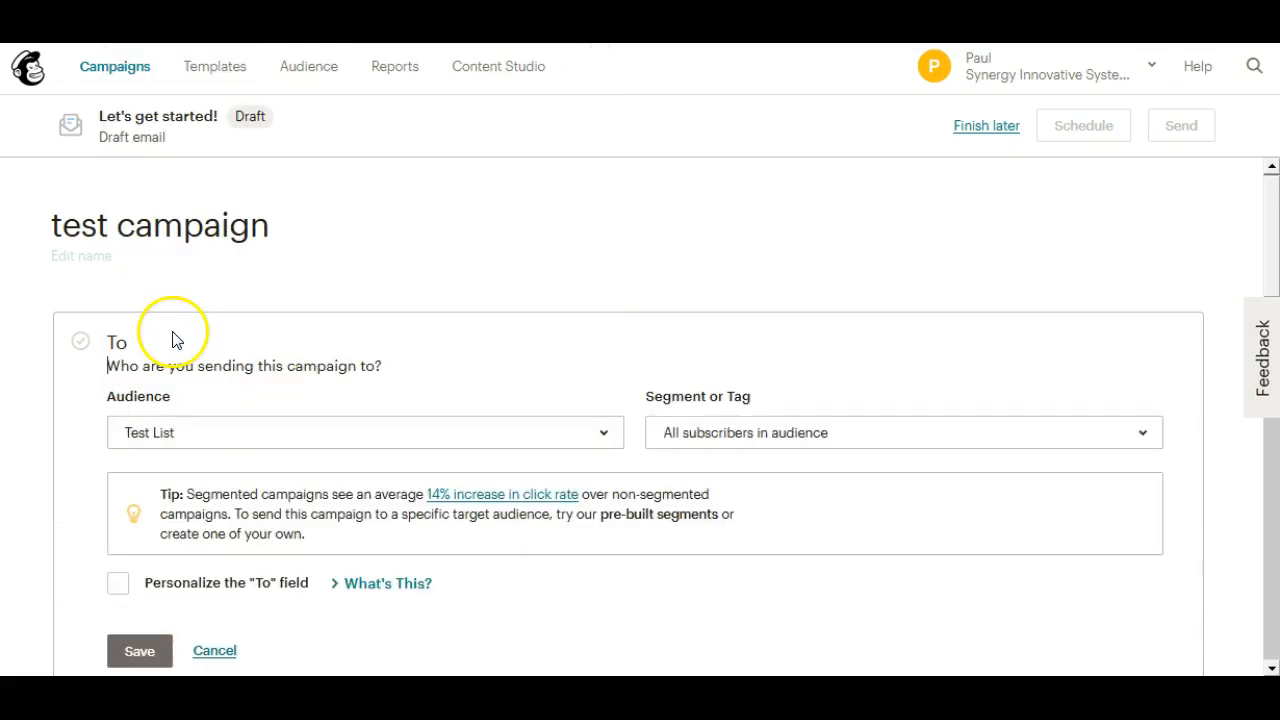
Restrict the recipients to a new segment where Batch is mybatch, and save the recipient settings
left_click(1146, 436)
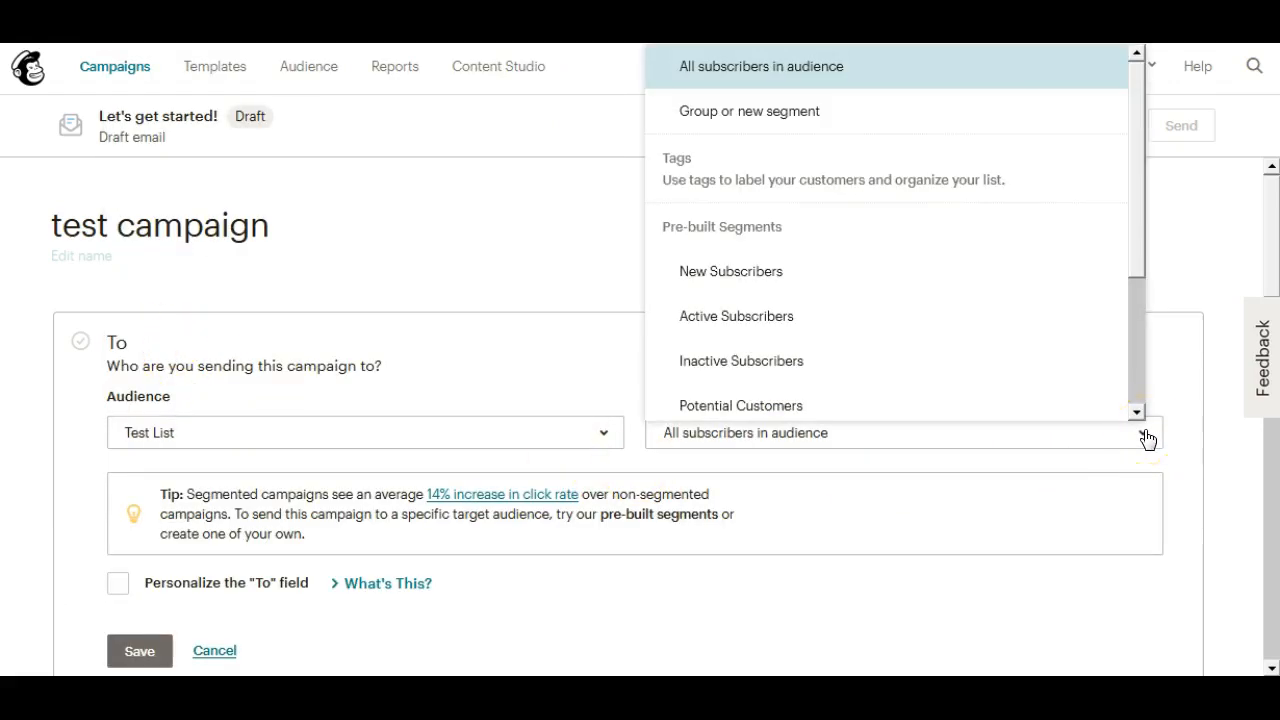
left_click(765, 114)
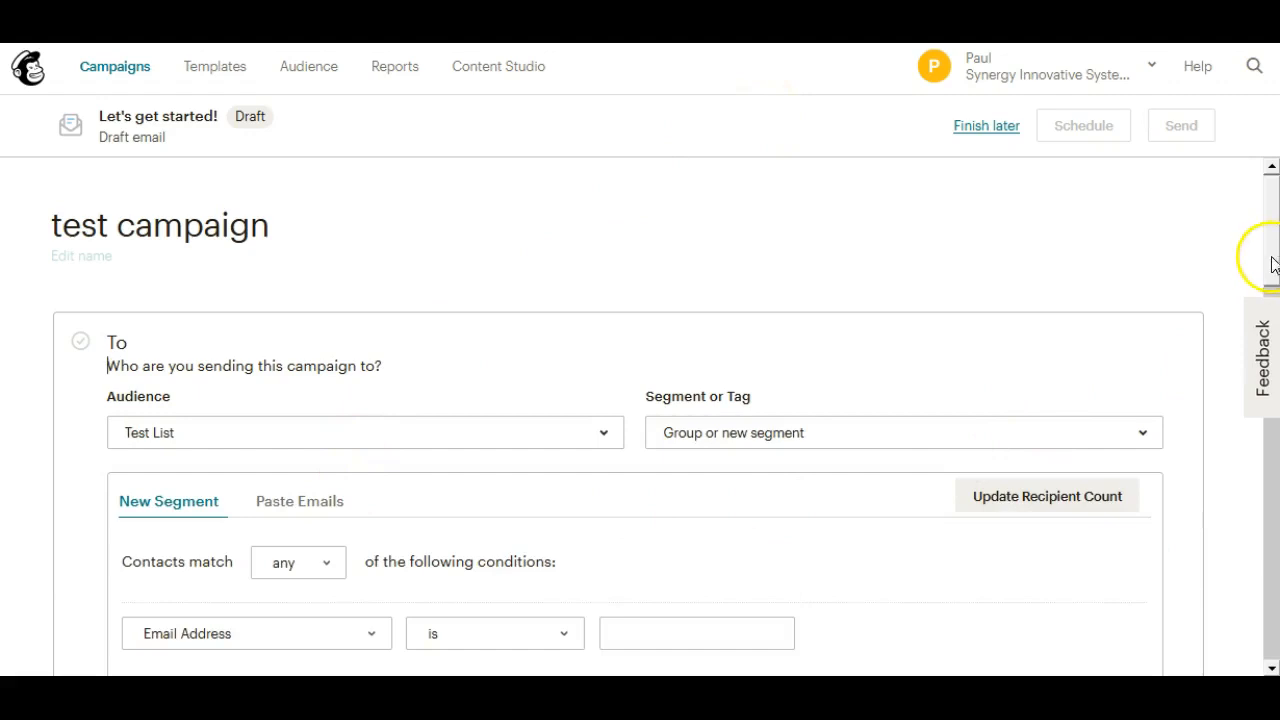
left_click_drag(1272, 263, 1260, 314)
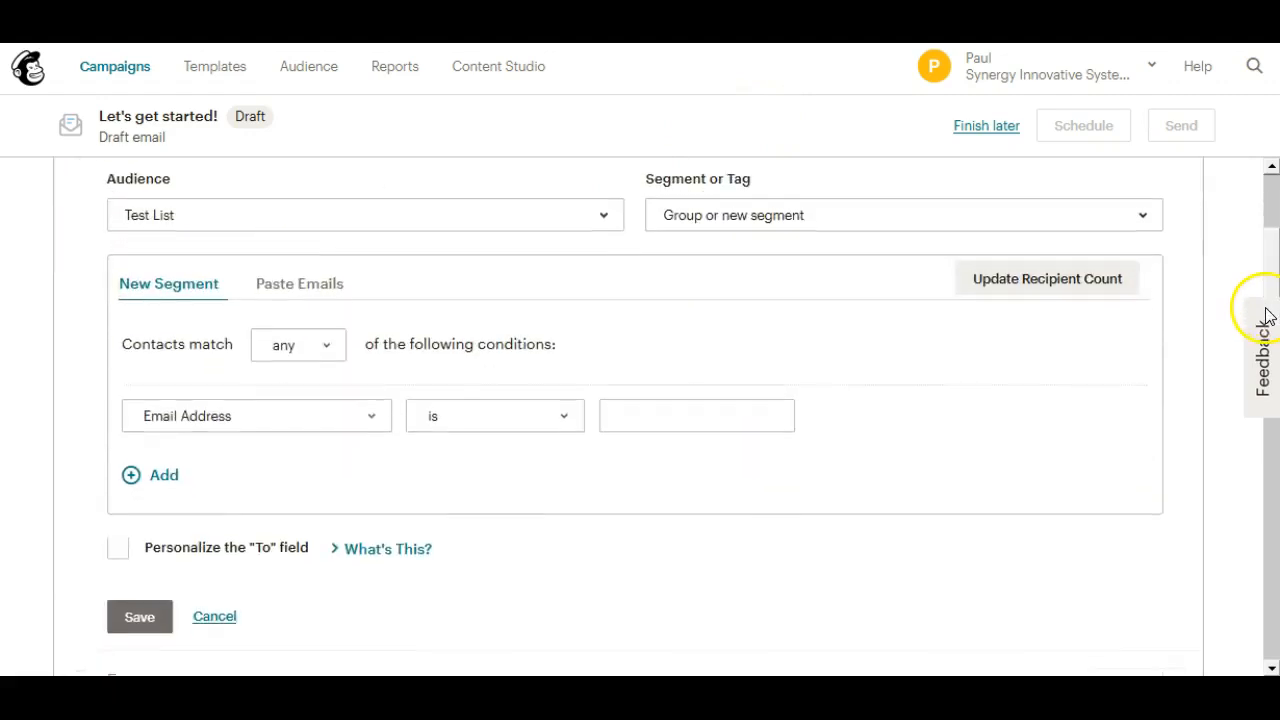
left_click(370, 409)
left_click(157, 321)
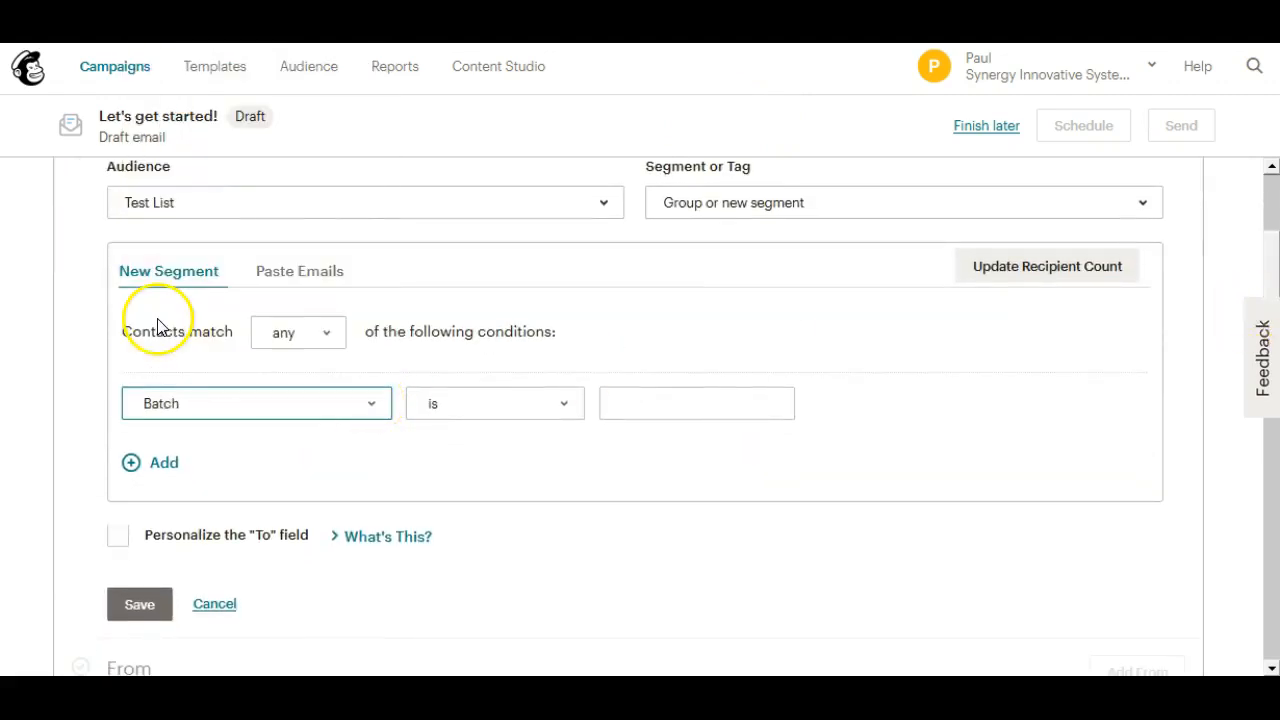
left_click(621, 406)
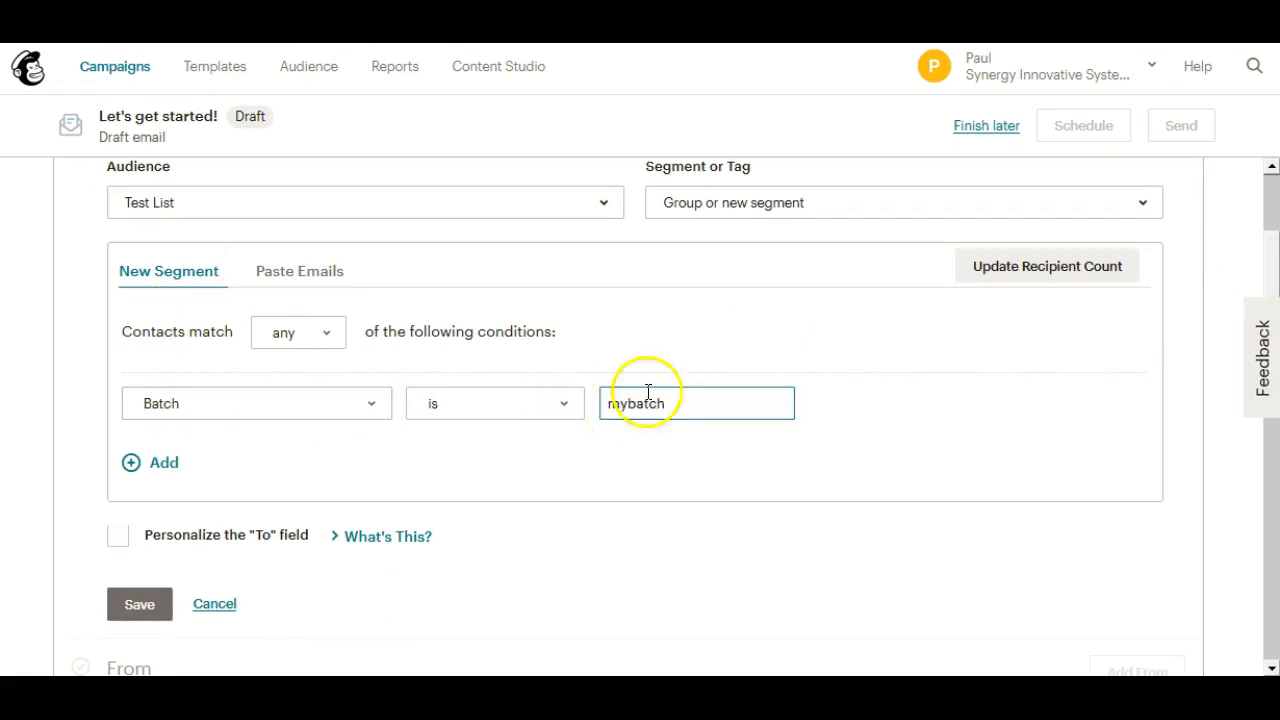
scroll(1272, 290, "down", 2)
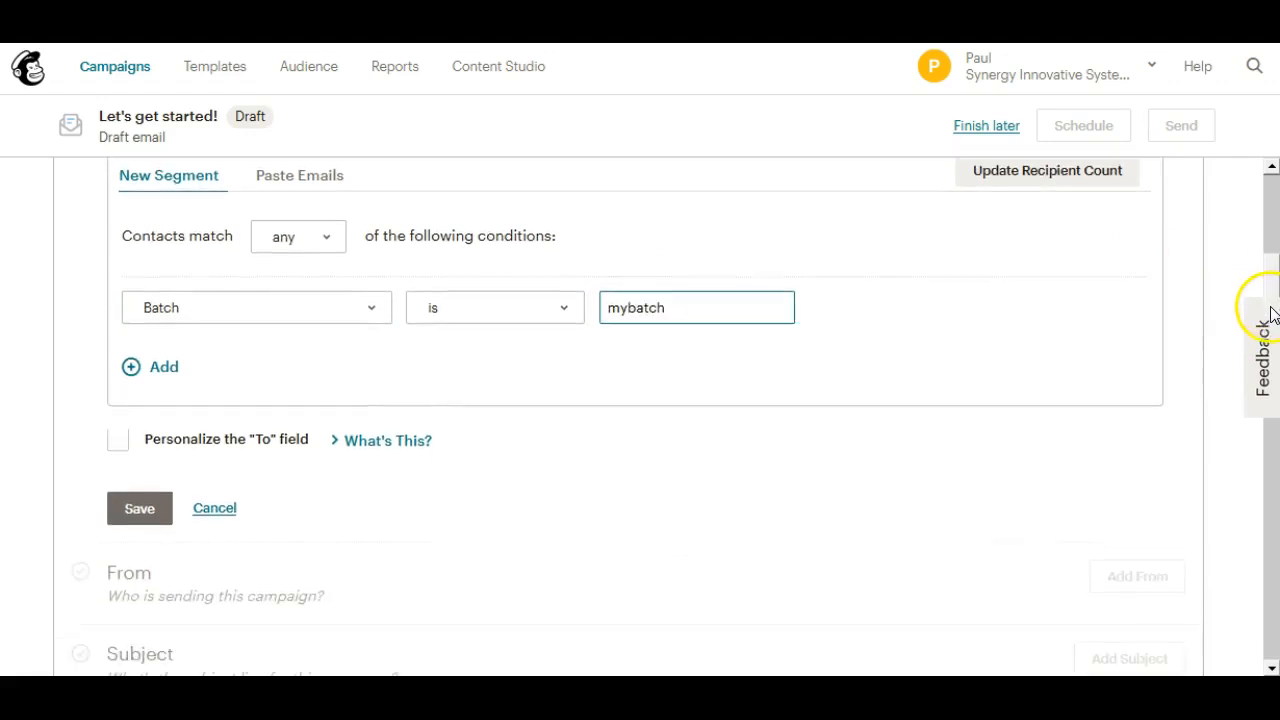
scroll(1265, 333, "down", 2)
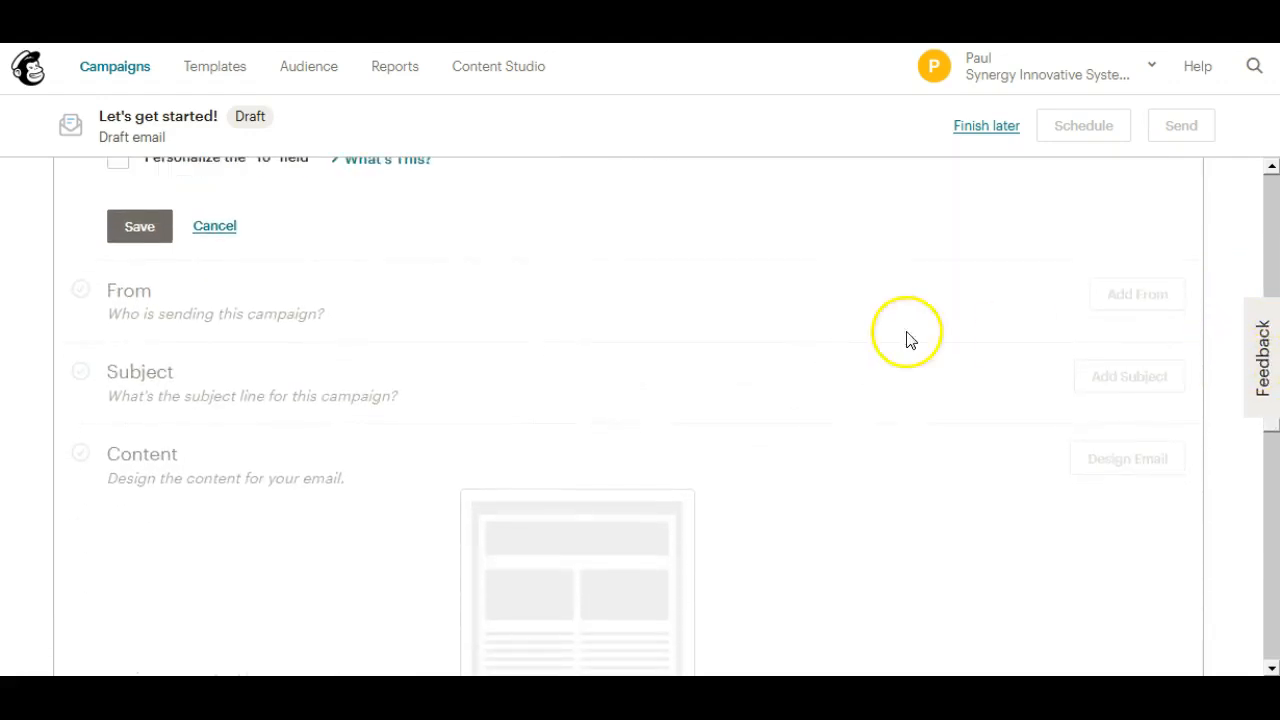
left_click(139, 228)
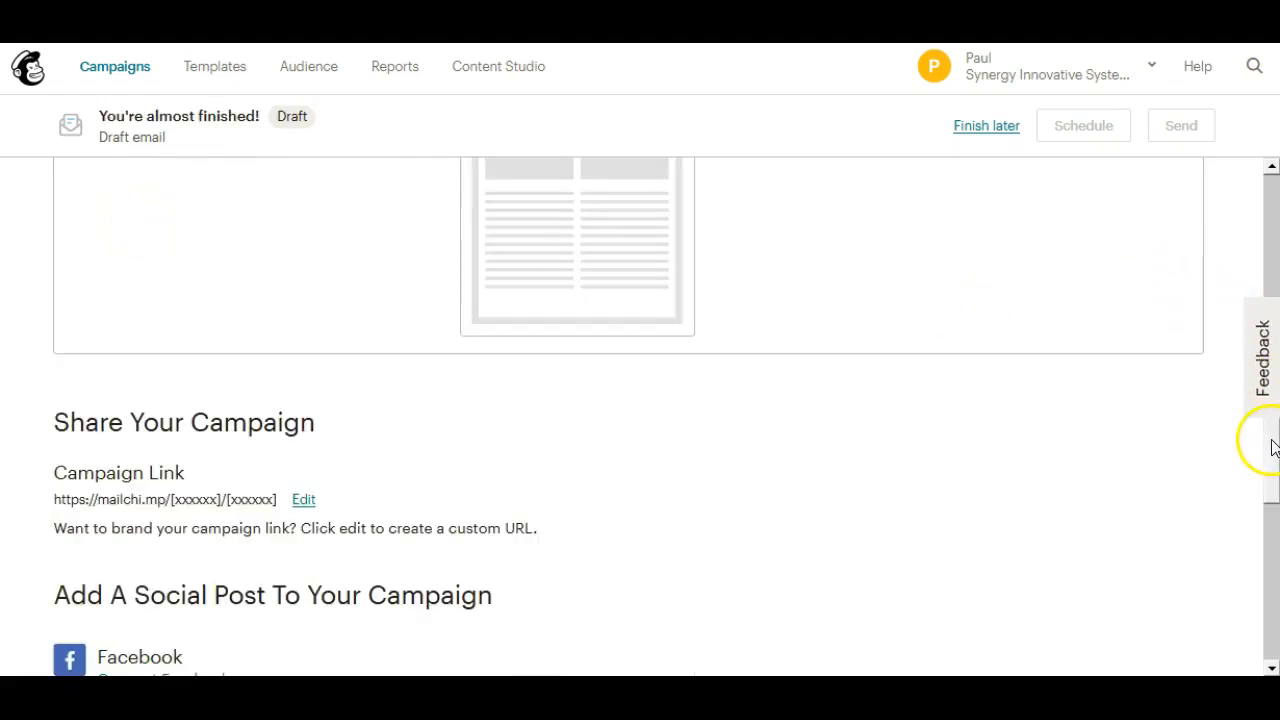
Design the campaign's email content with the featured "Showcase your products." layout, then save and close the design
left_click_drag(1272, 447, 1258, 343)
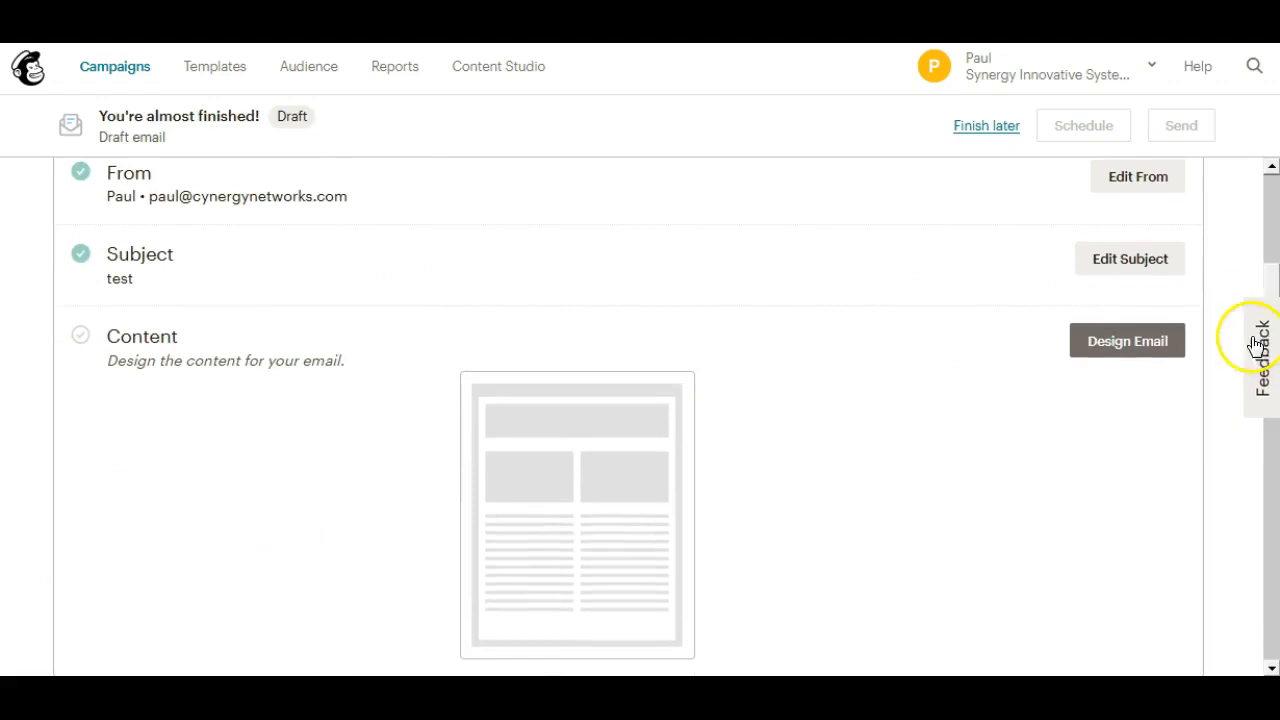
left_click(1138, 343)
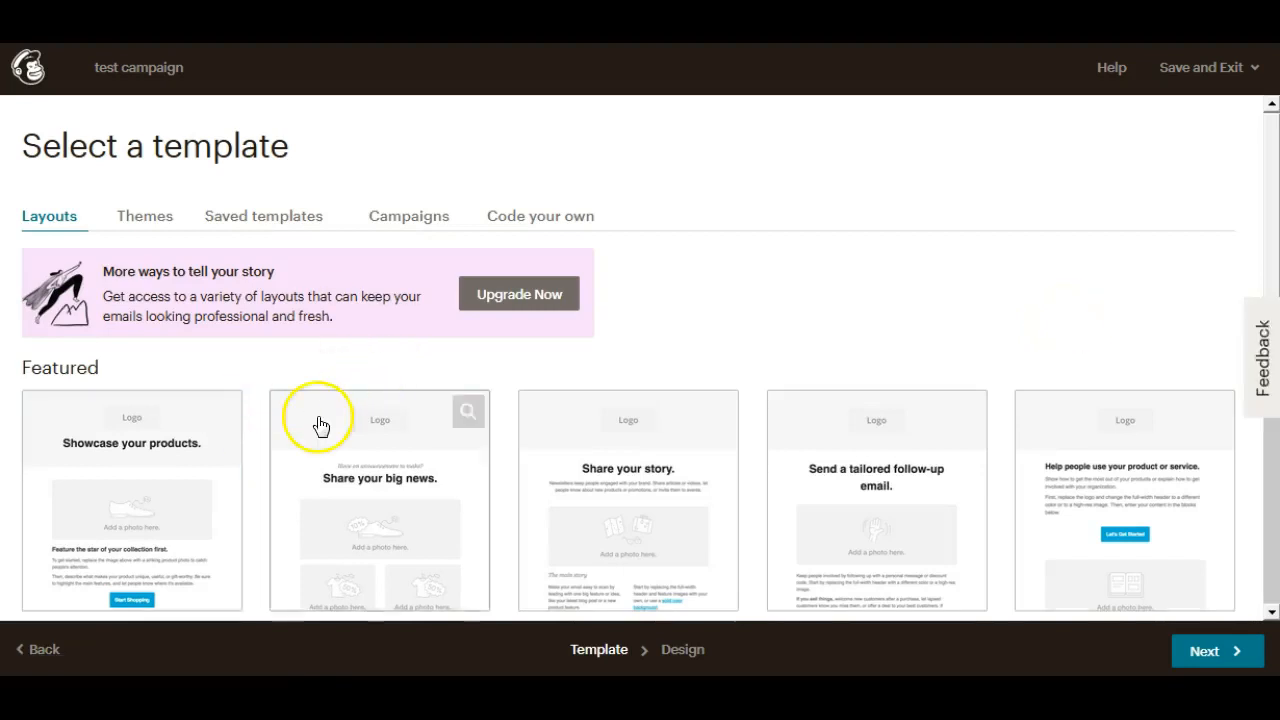
left_click(146, 508)
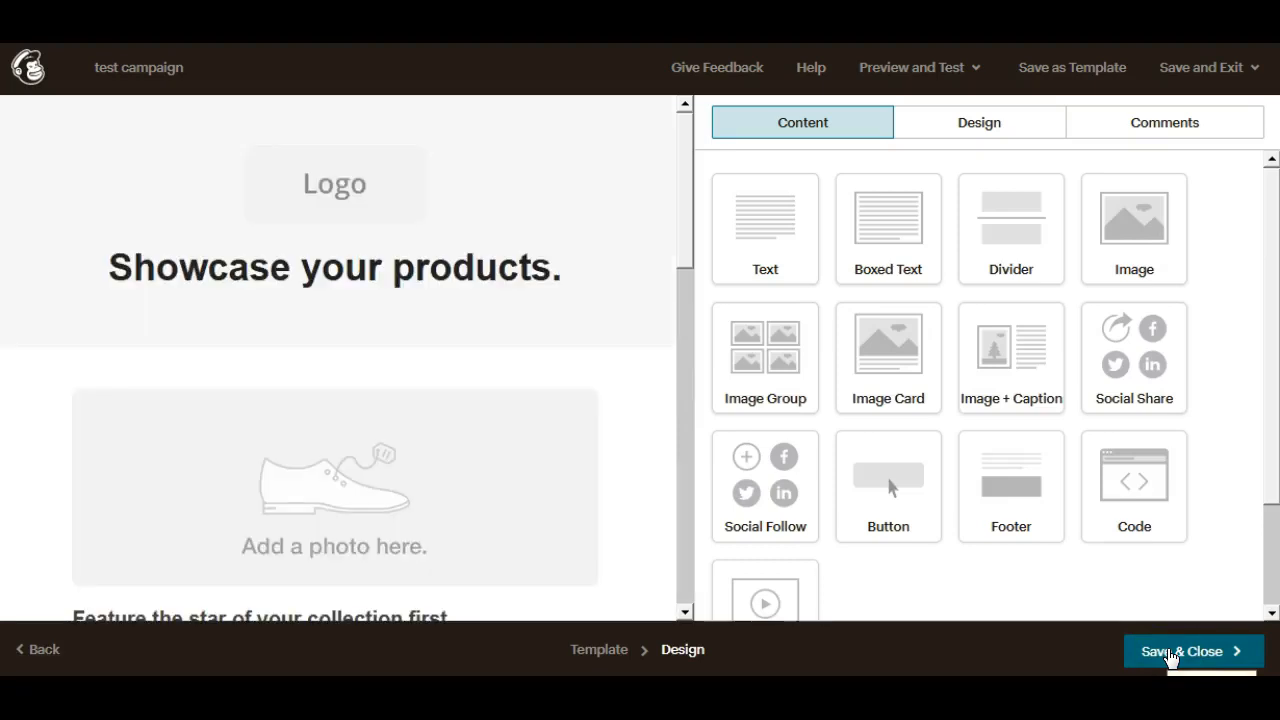
left_click(1170, 652)
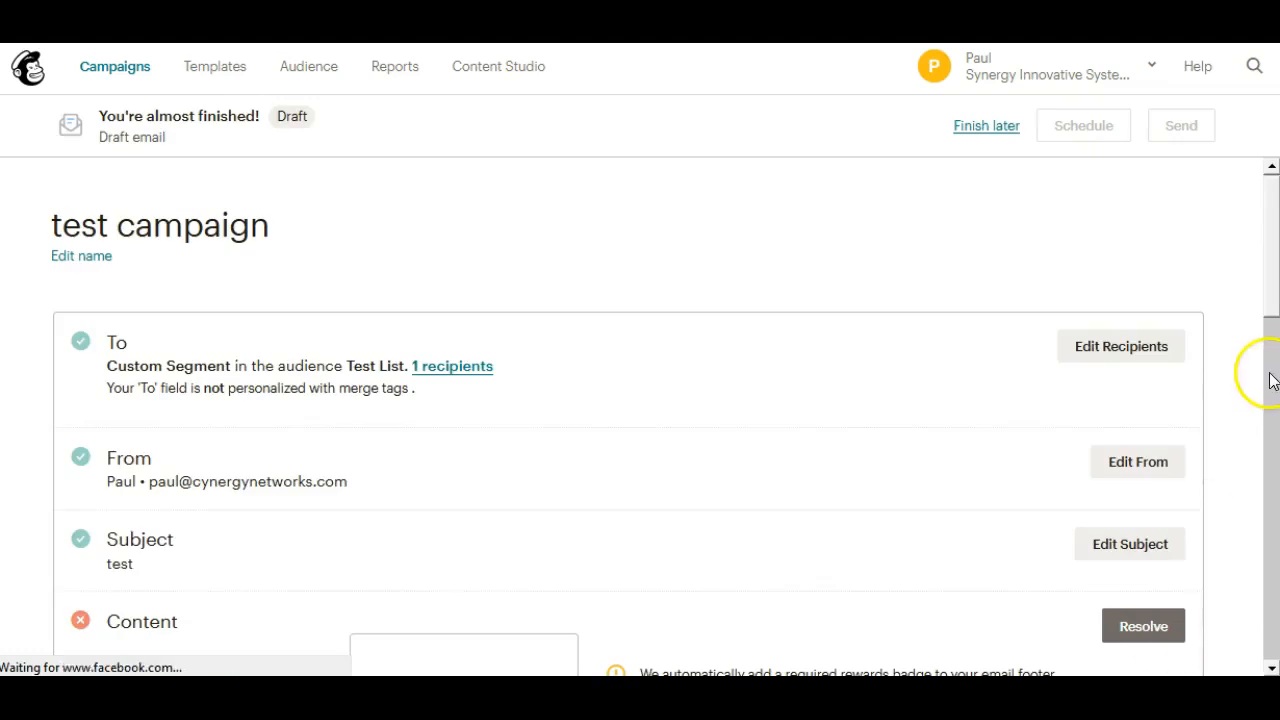
left_click_drag(1274, 293, 1263, 264)
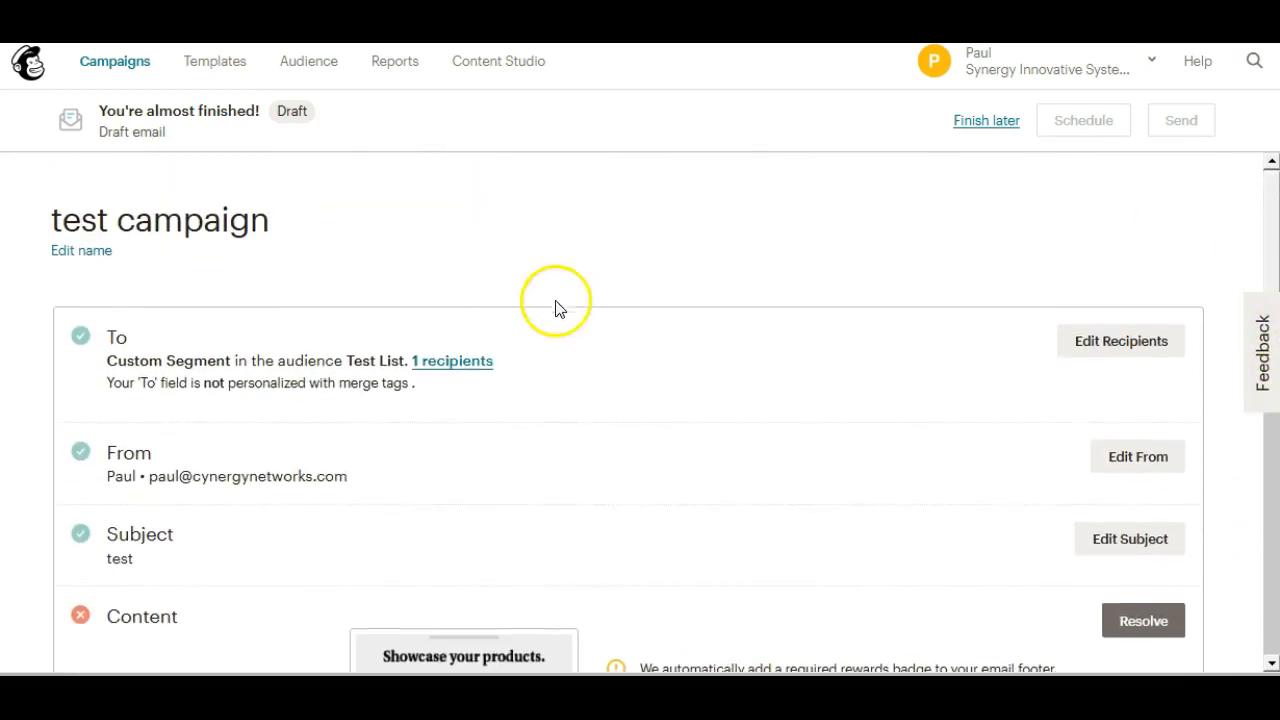